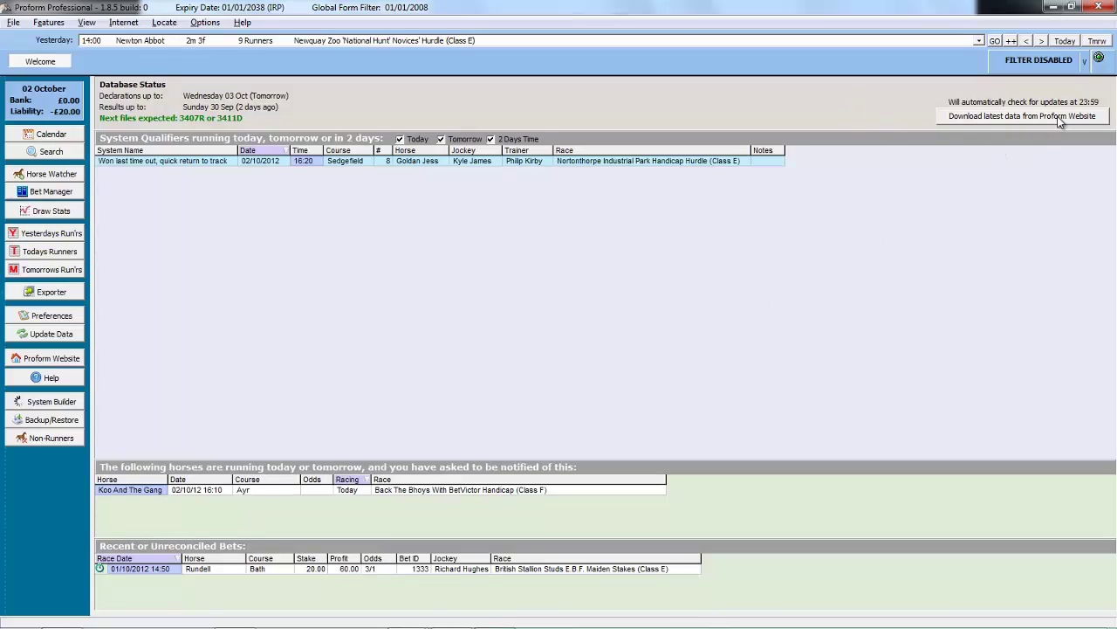
Step: Start the live update with 'Download latest data from Proform Website' on the Welcome page
{"action": "left_click", "coordinate": [997, 117]}
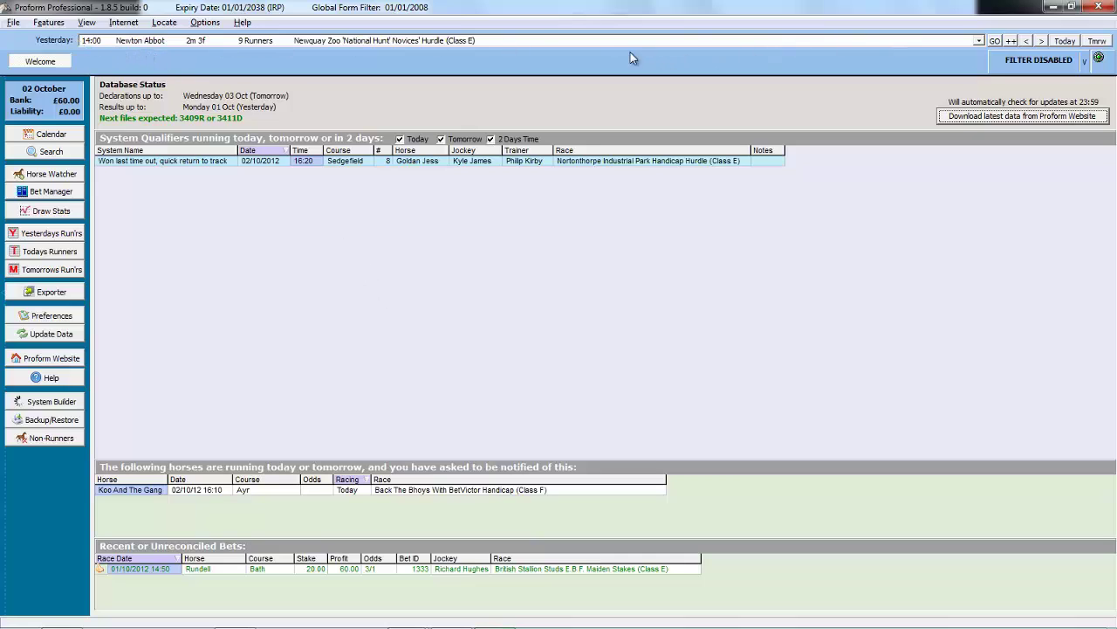
Step: Once results reach Monday 01 Oct, show today's races, starting at 14:00 Wolverhampton
{"action": "left_click", "coordinate": [1065, 41]}
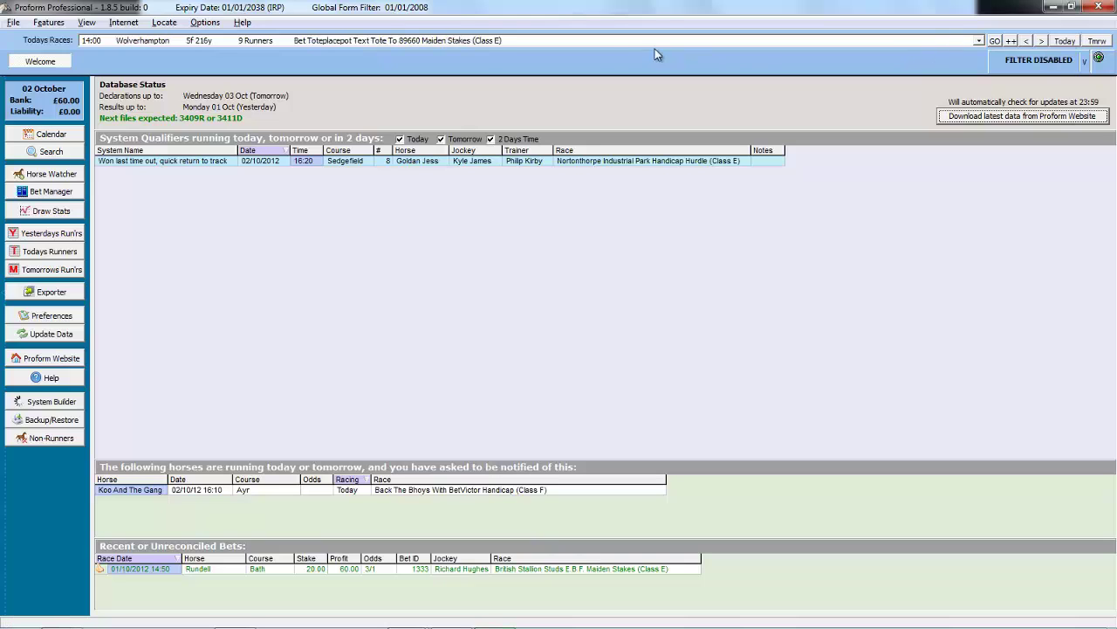
Step: Show the 14:40 Ayr race card with its runners' prior form, then return to Welcome
{"action": "left_click", "coordinate": [609, 41]}
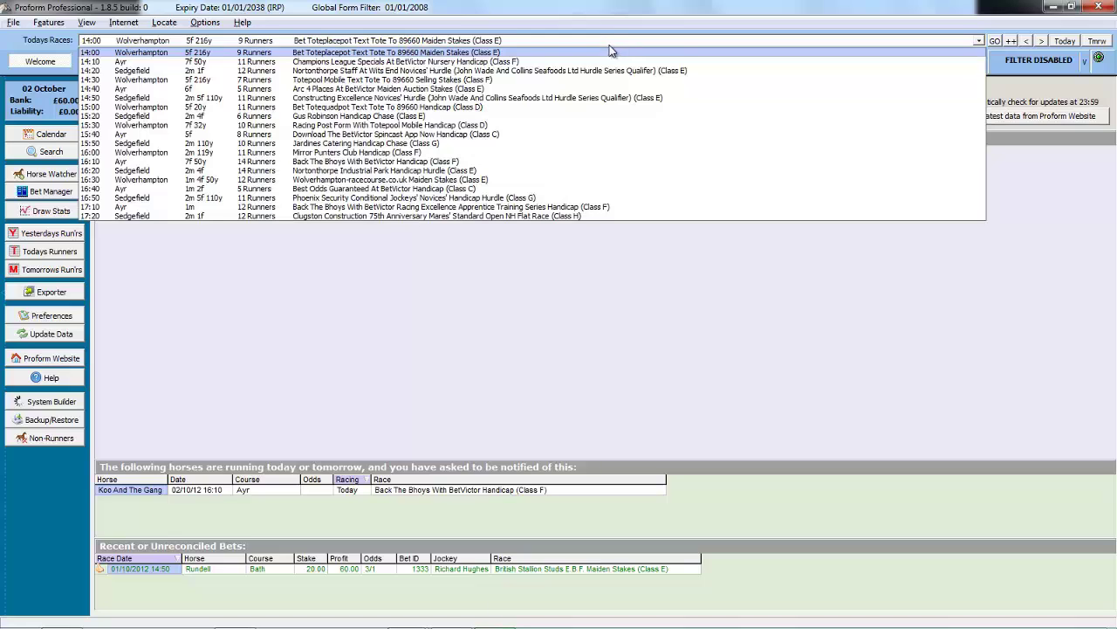
{"action": "left_click", "coordinate": [403, 89]}
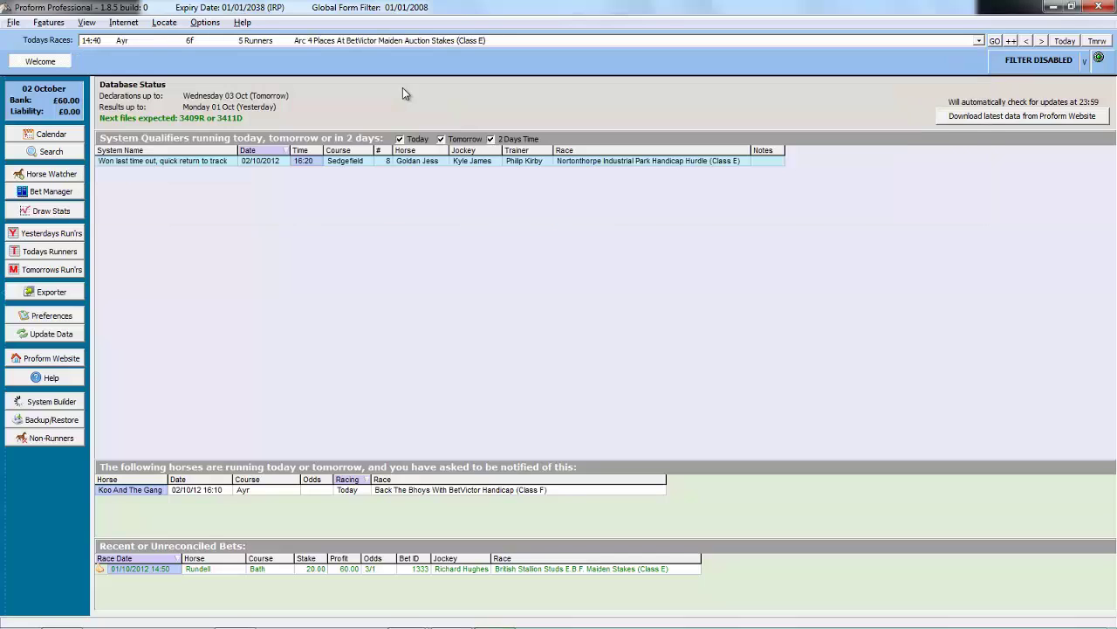
{"action": "left_click", "coordinate": [996, 42]}
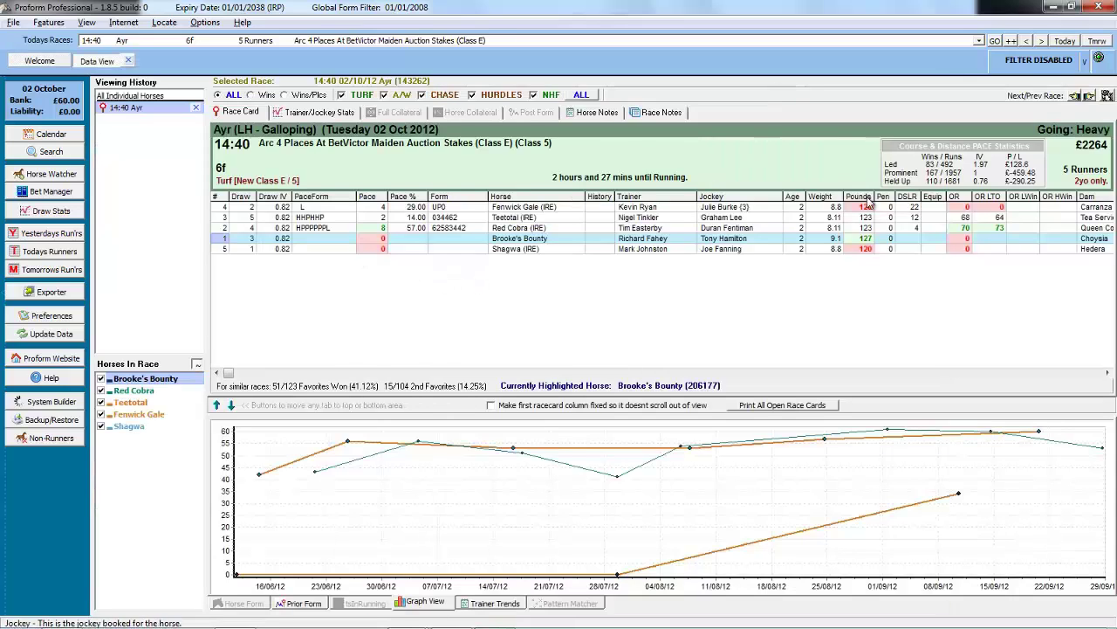
{"action": "left_click", "coordinate": [318, 605]}
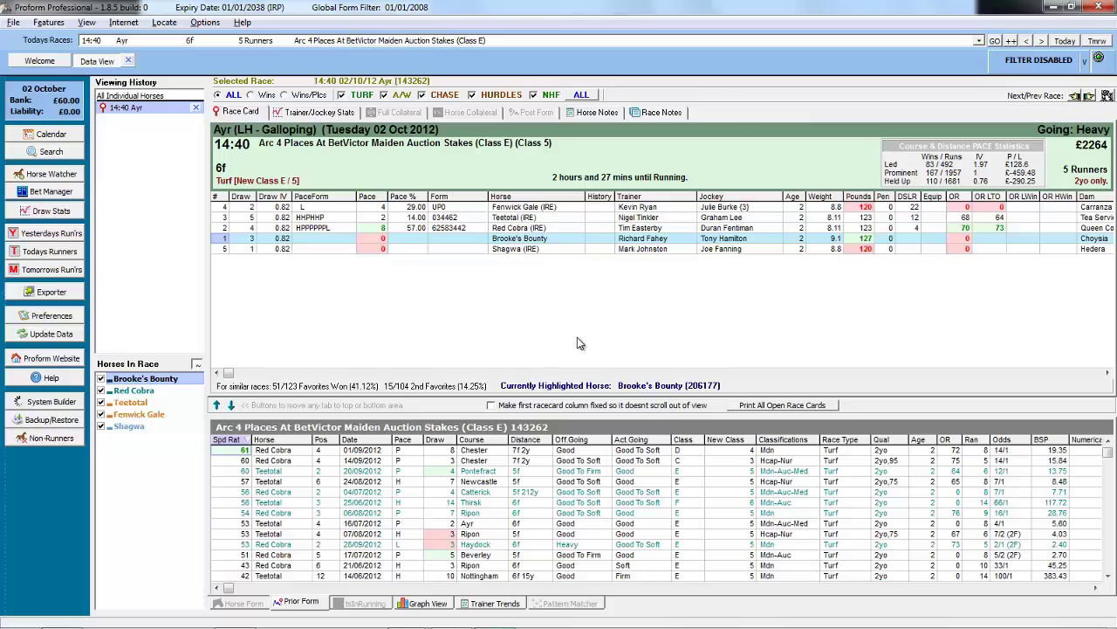
{"action": "left_click", "coordinate": [56, 61]}
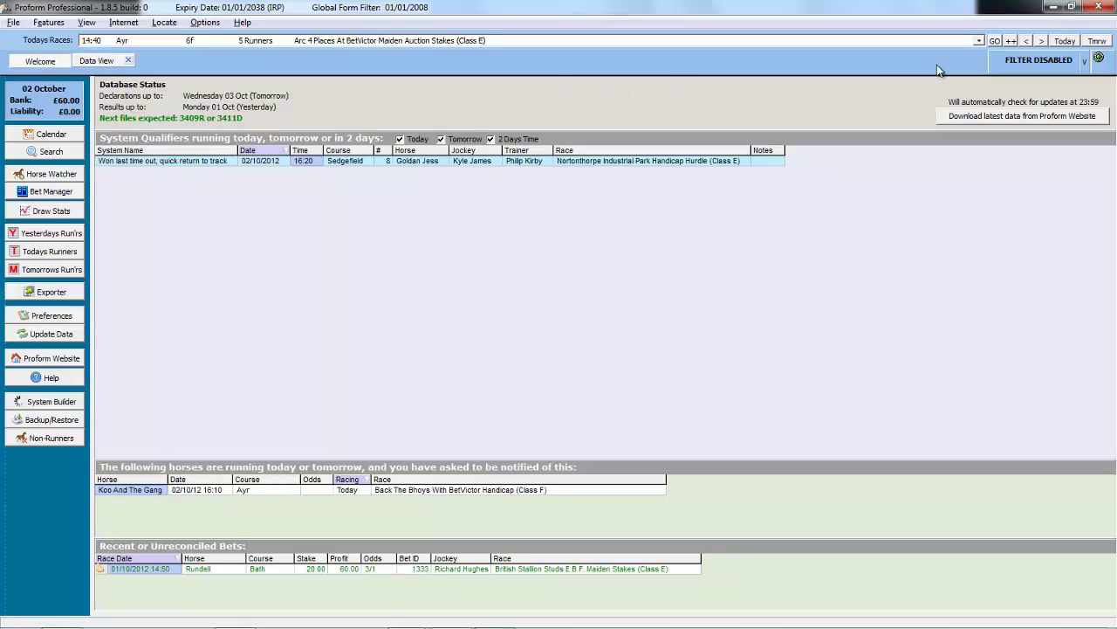
Step: In the multi-race picker, tick three Sedgefield races, then try Select All and Select None
{"action": "left_click", "coordinate": [1011, 41]}
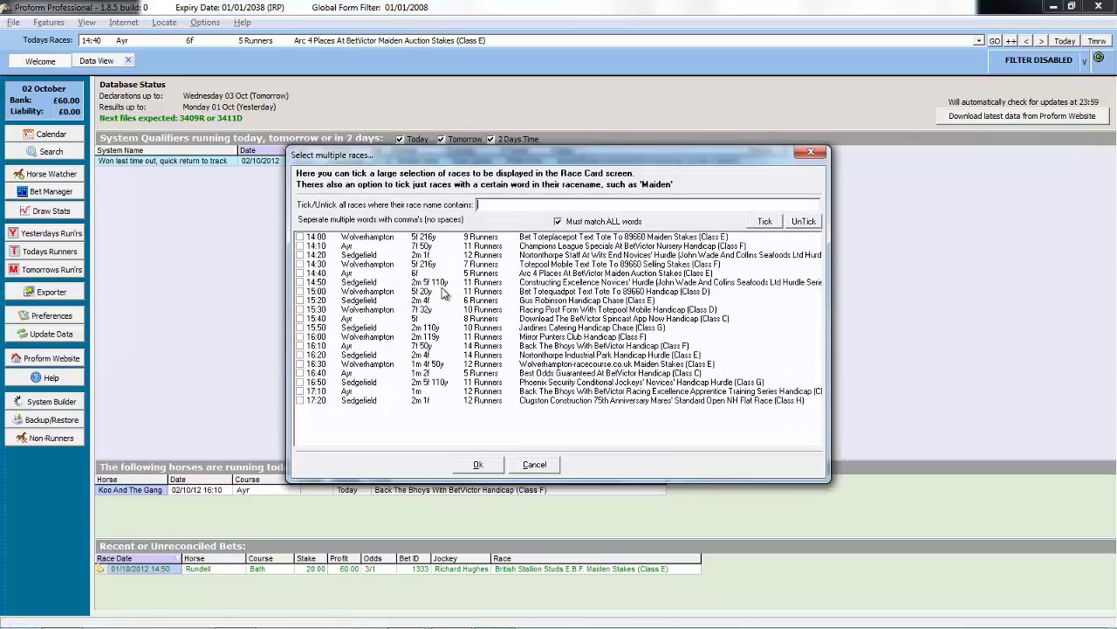
{"action": "left_click", "coordinate": [300, 255]}
{"action": "left_click", "coordinate": [299, 282]}
{"action": "left_click", "coordinate": [299, 327]}
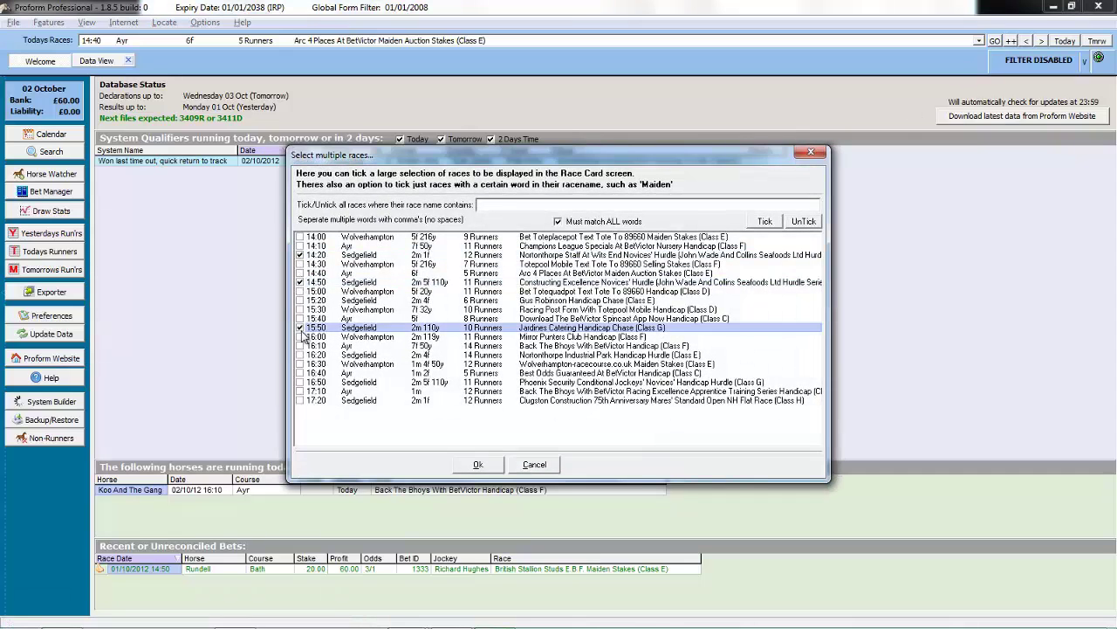
{"action": "right_click", "coordinate": [380, 300]}
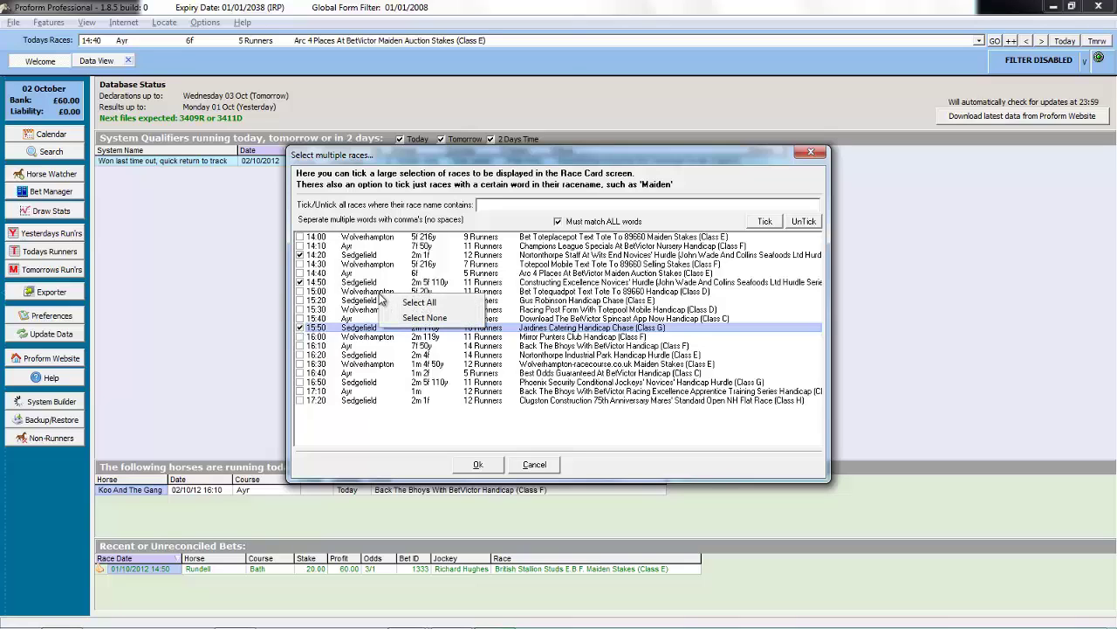
{"action": "left_click", "coordinate": [407, 303]}
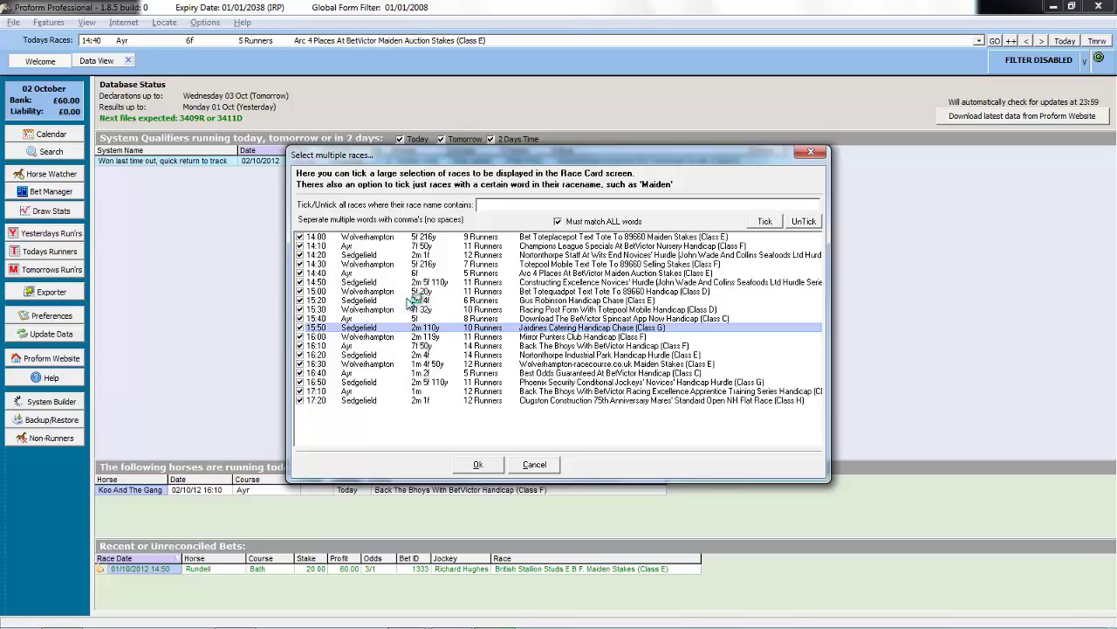
{"action": "right_click", "coordinate": [426, 299]}
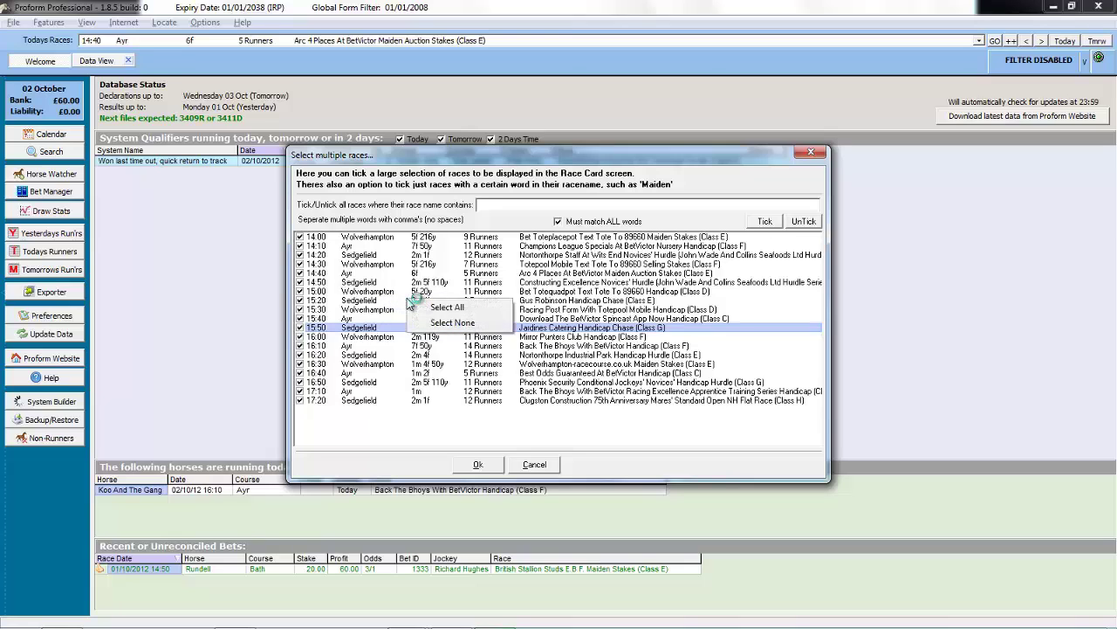
{"action": "left_click", "coordinate": [452, 323]}
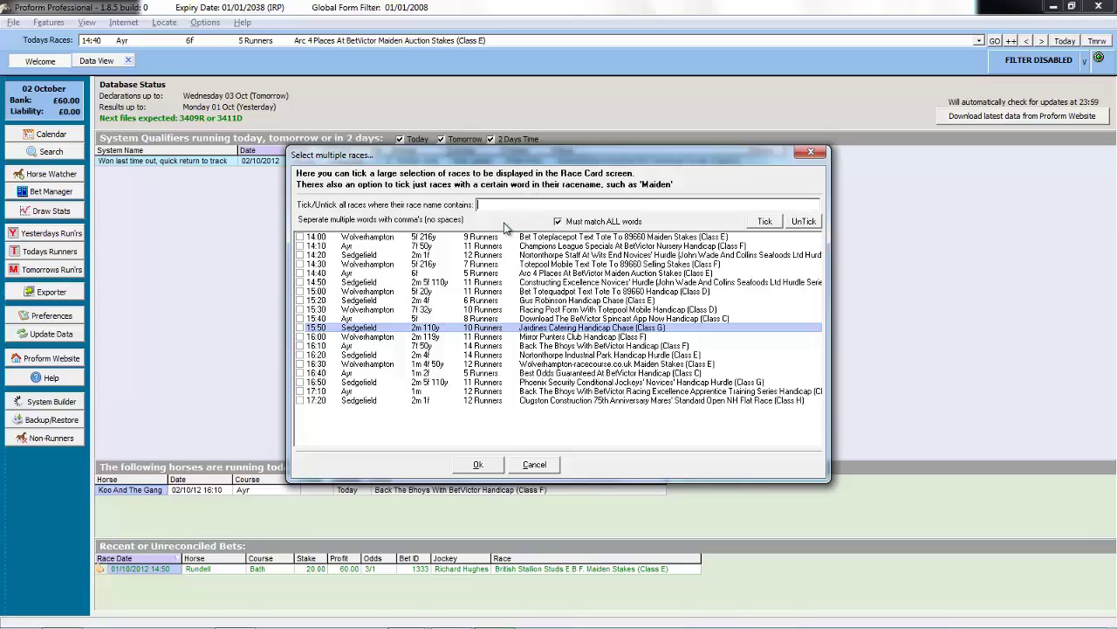
Step: Filter the list by 'wolv', tick all Wolverhampton races and open their cards
{"action": "type", "text": "wolv"}
{"action": "left_click", "coordinate": [761, 223]}
{"action": "left_click", "coordinate": [479, 464]}
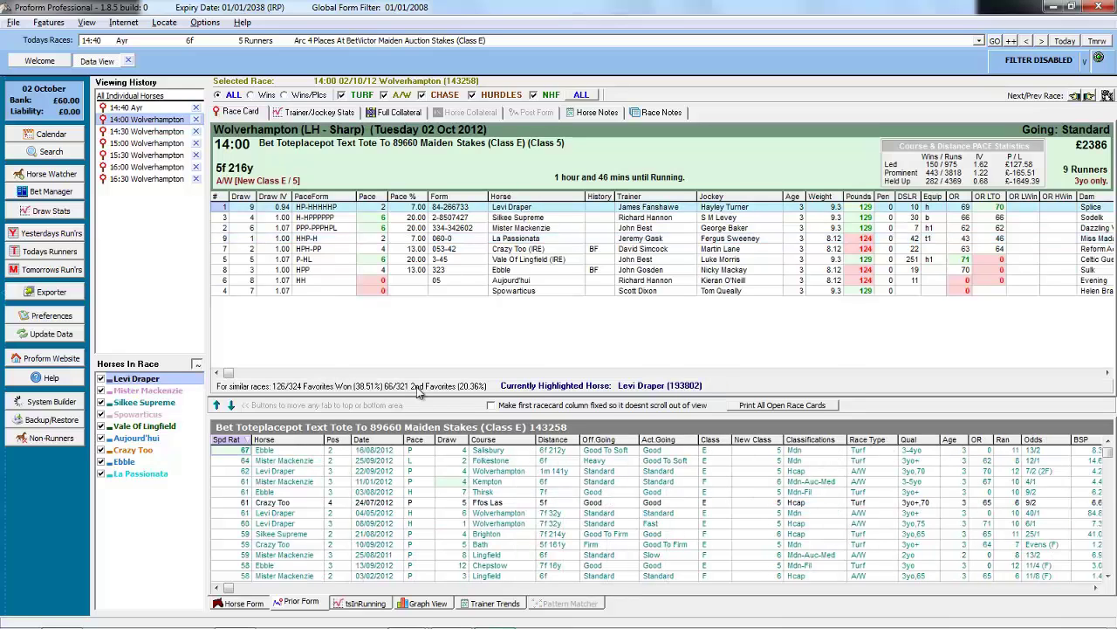
Step: Browse the 14:30, 15:30 and 16:30 Wolverhampton race cards from Viewing History
{"action": "left_click", "coordinate": [146, 132]}
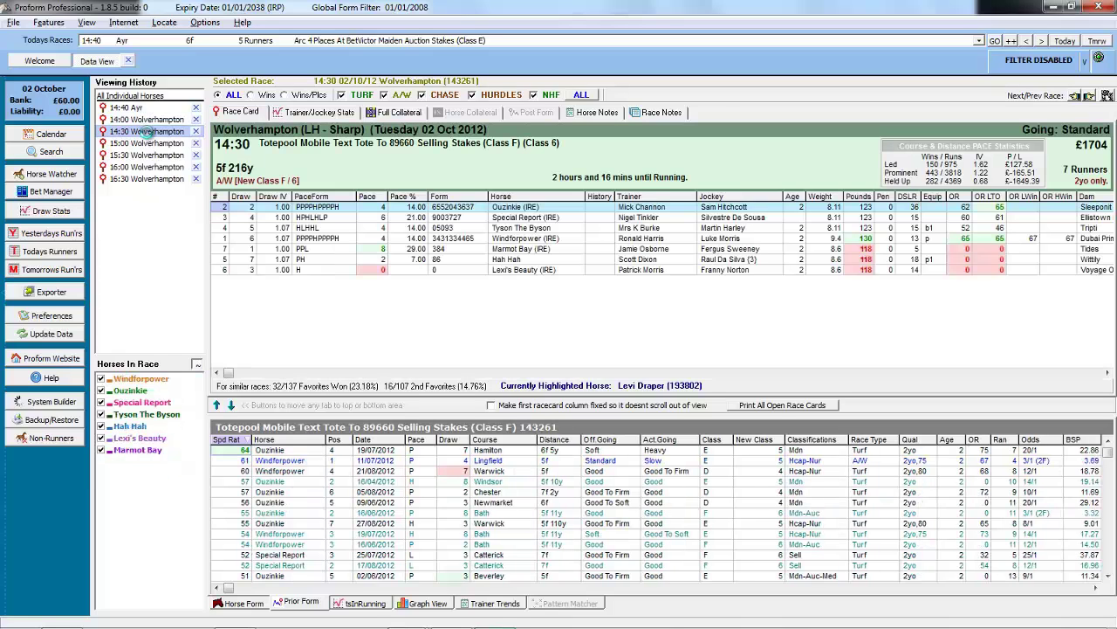
{"action": "left_click", "coordinate": [150, 155]}
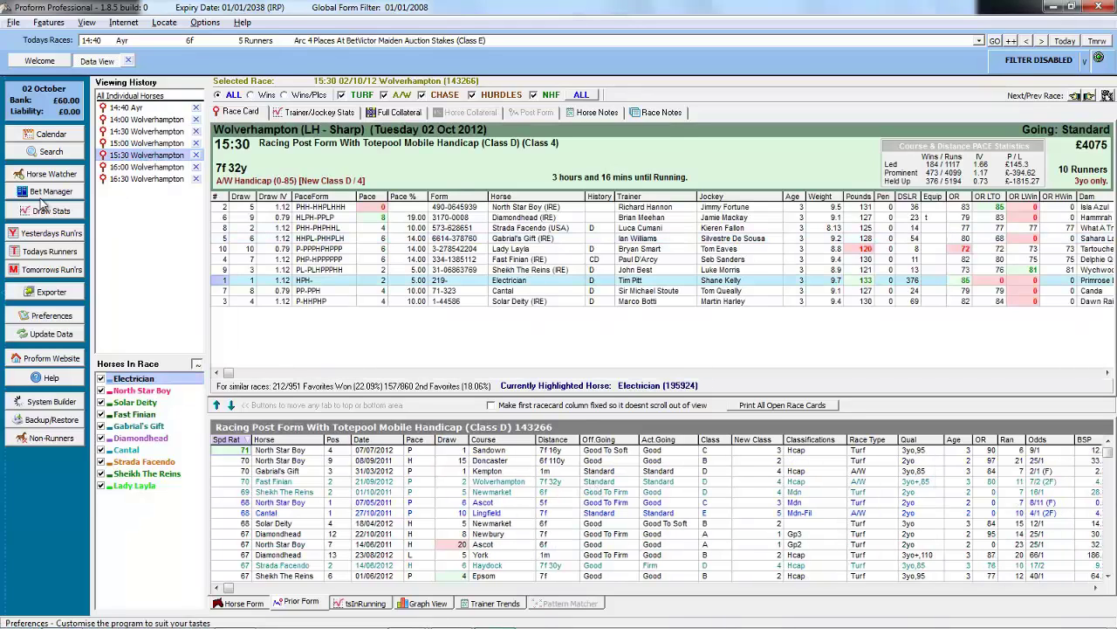
{"action": "left_click", "coordinate": [149, 178]}
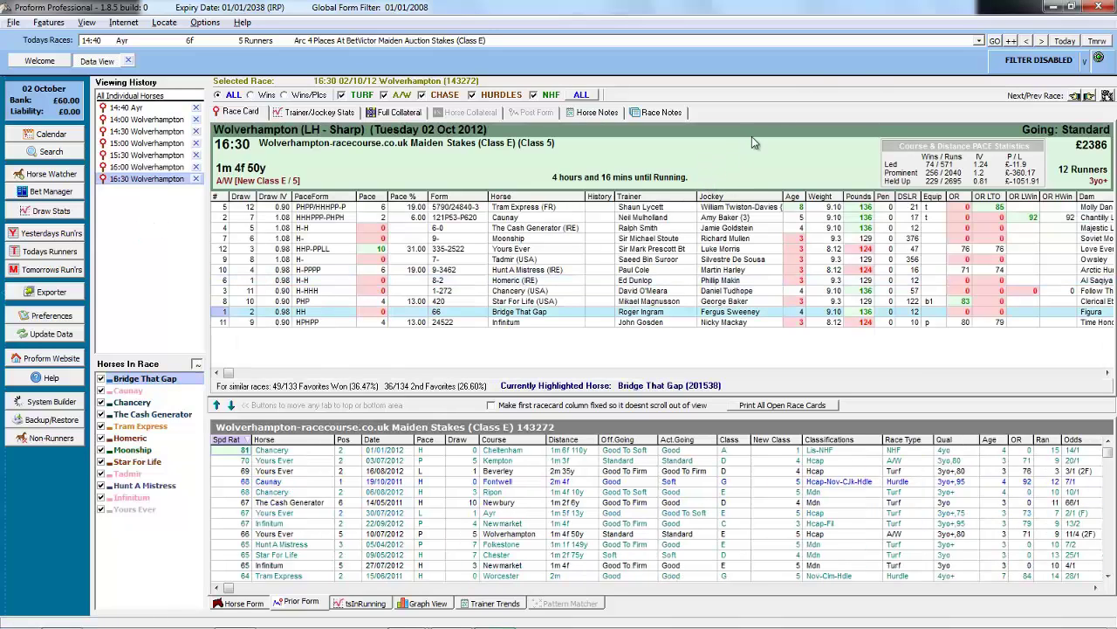
Step: Show yesterday's 16:35 Roscommon race card
{"action": "left_click", "coordinate": [1028, 43]}
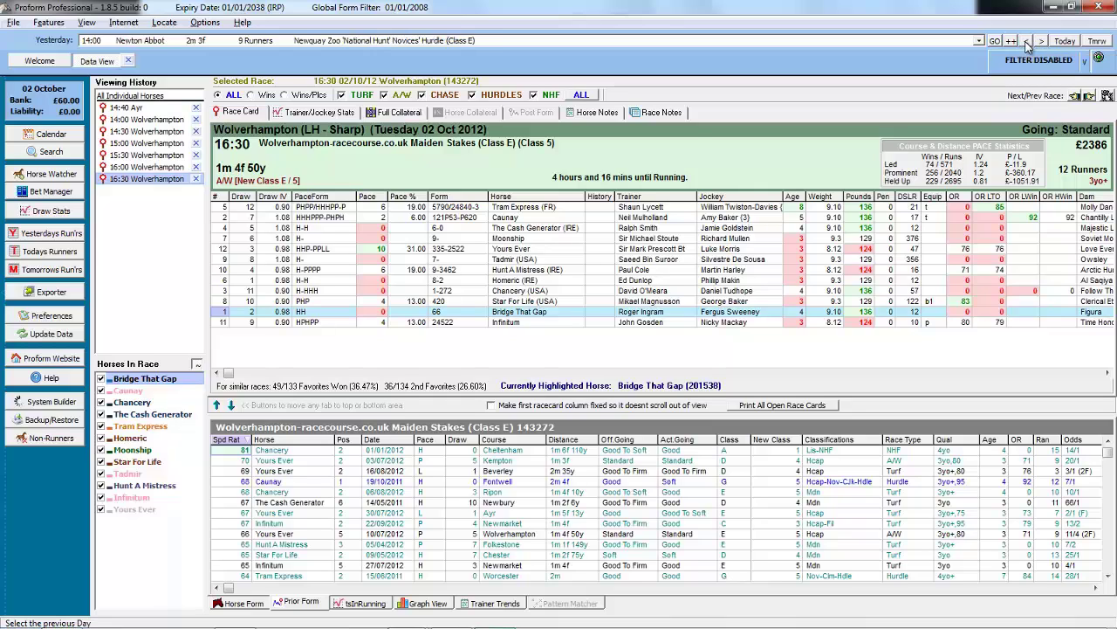
{"action": "left_click", "coordinate": [902, 44]}
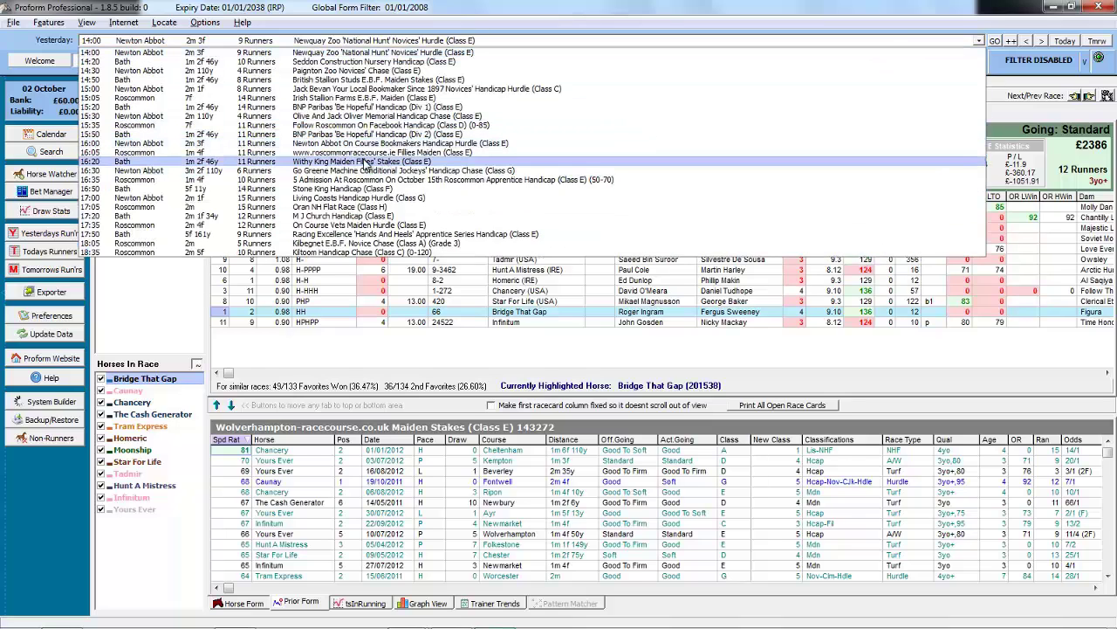
{"action": "left_click", "coordinate": [366, 180]}
{"action": "left_click", "coordinate": [995, 40]}
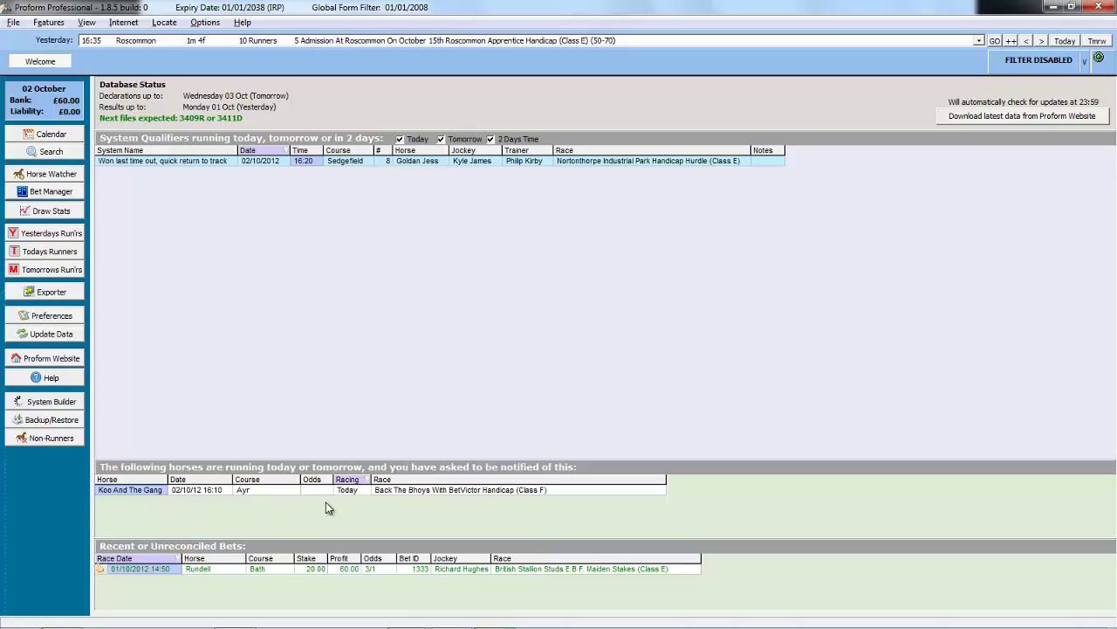
Step: Open the Nortonthorpe Industrial Park Handicap Hurdle card from Goldan Jess's qualifier lookup menu
{"action": "right_click", "coordinate": [193, 166]}
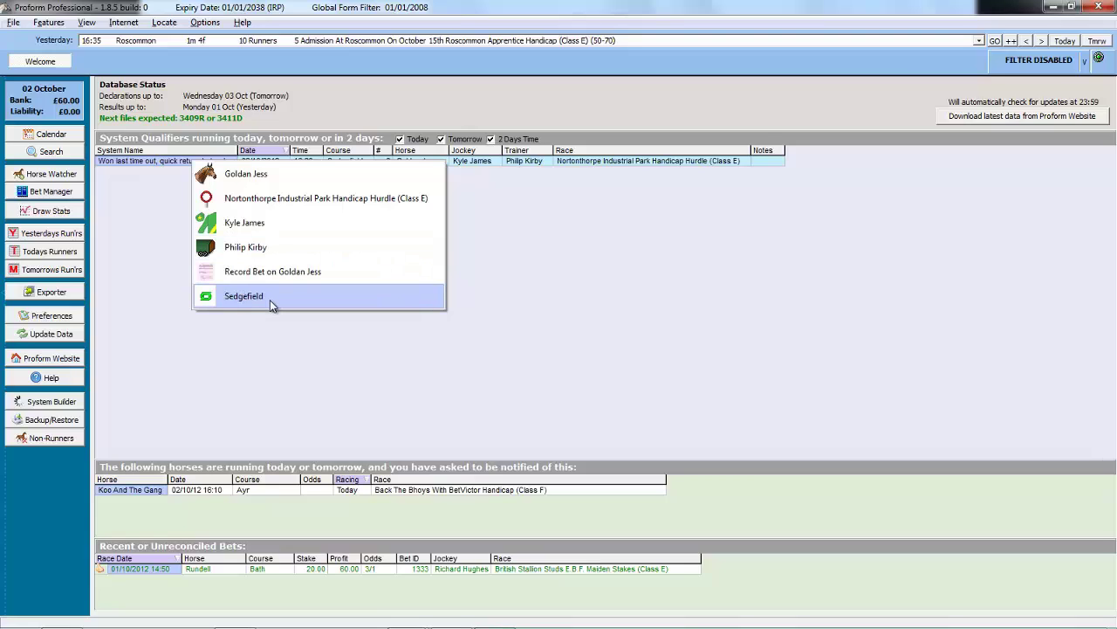
{"action": "left_click", "coordinate": [252, 196]}
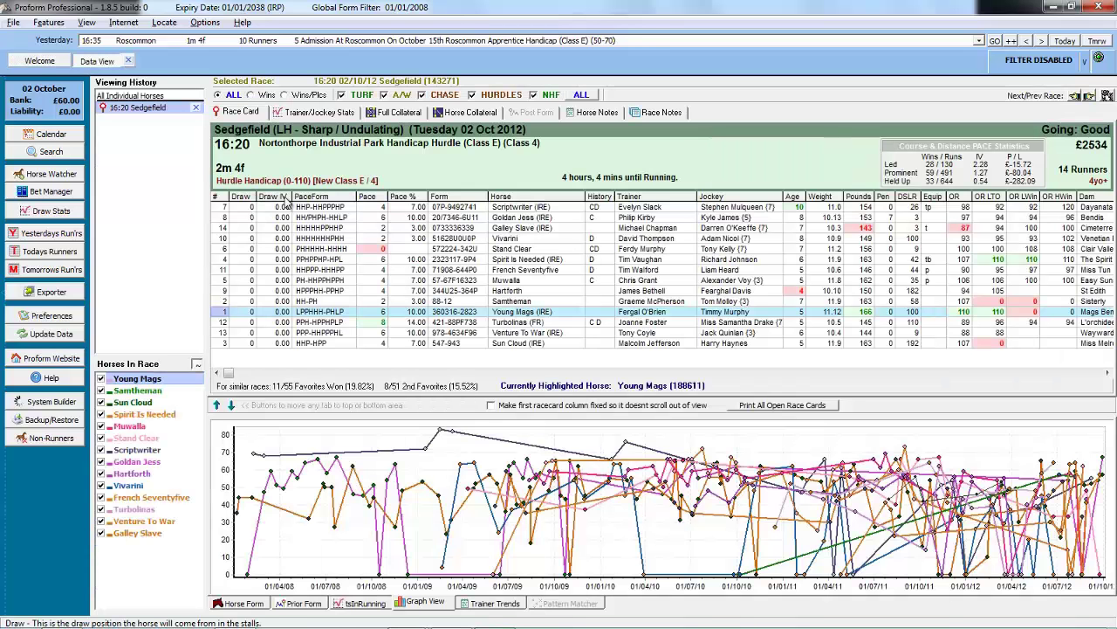
Step: List Goldan Jess's full form history and select her 29/09/2012 Market Rasen run
{"action": "left_click", "coordinate": [529, 218]}
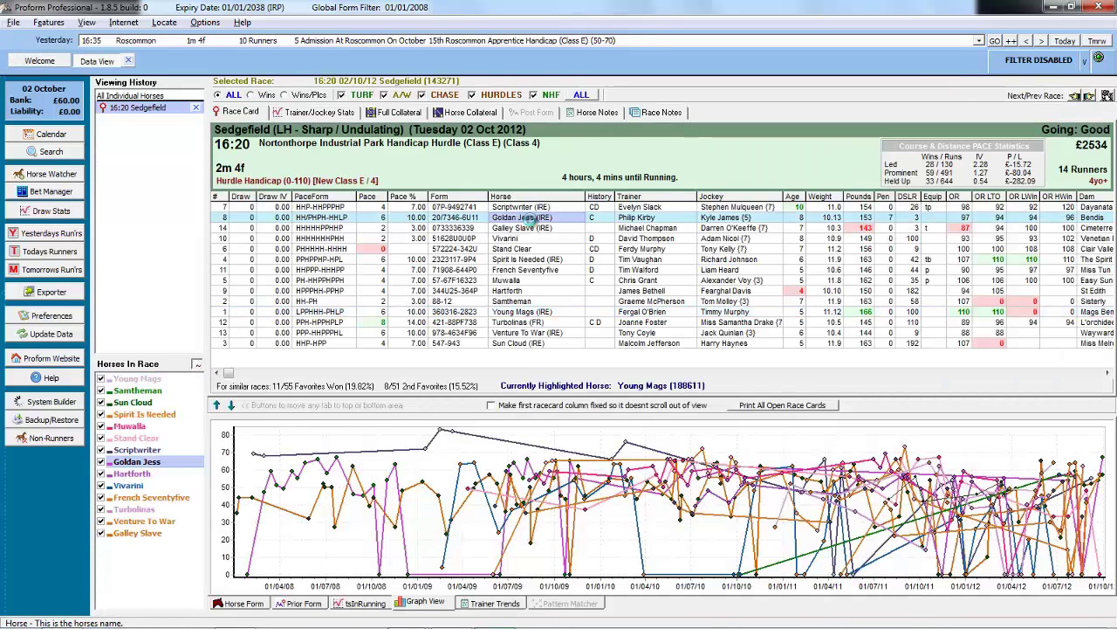
{"action": "left_click", "coordinate": [241, 603]}
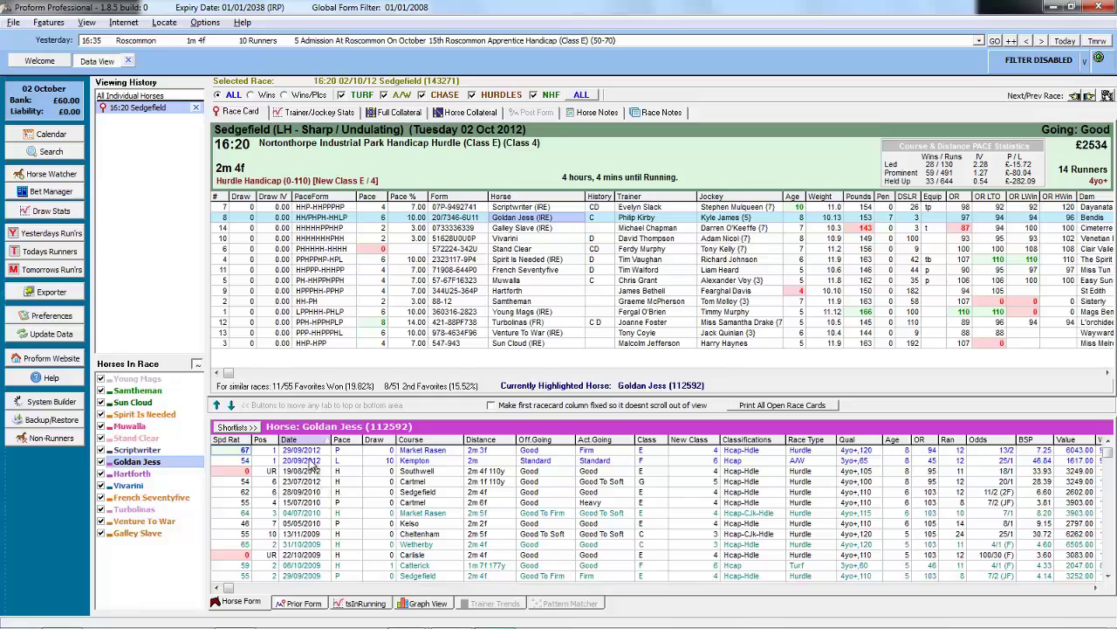
{"action": "left_click", "coordinate": [373, 452]}
Step: Open the 29/09/12 Market Rasen result, then enlarge the Viewing History and Horses In Race panels
{"action": "right_click", "coordinate": [378, 455]}
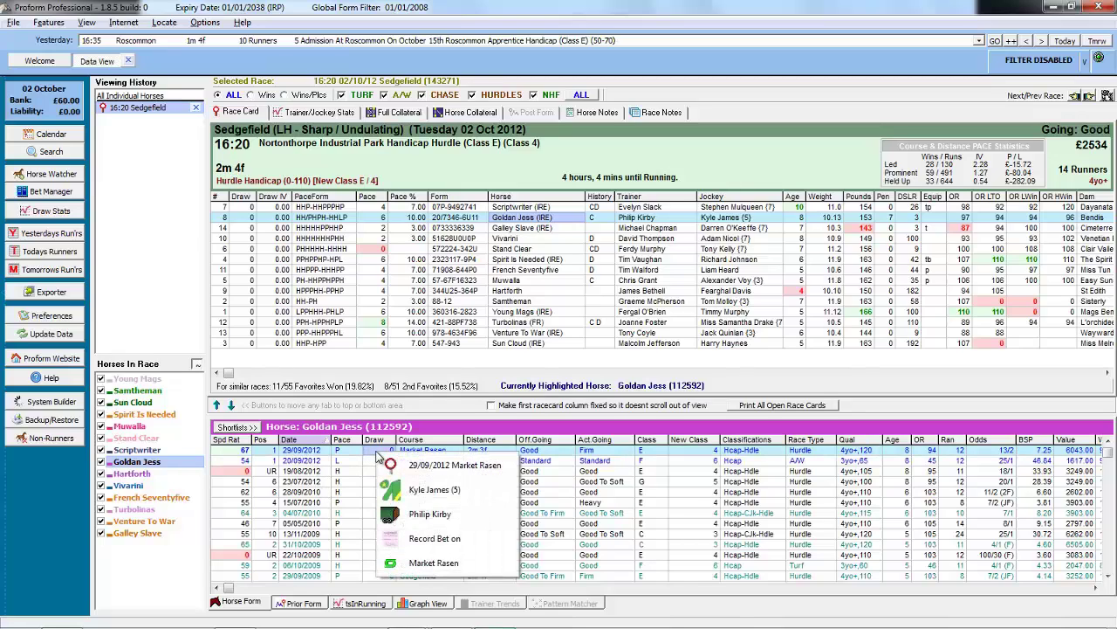
{"action": "left_click", "coordinate": [447, 467]}
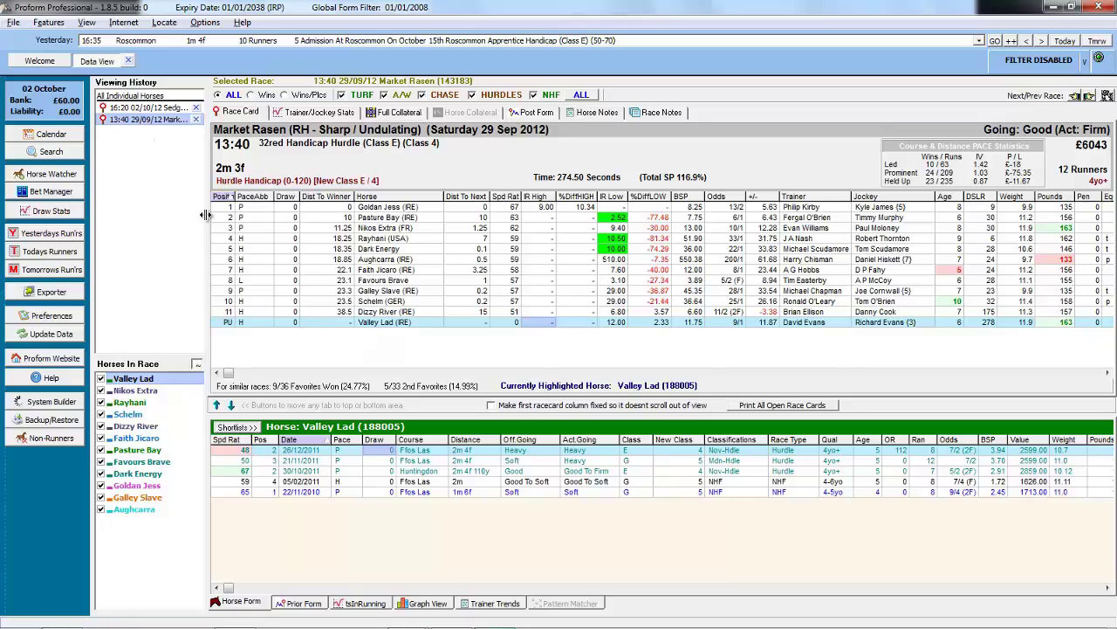
{"action": "left_click_drag", "start_coordinate": [207, 216], "coordinate": [248, 218]}
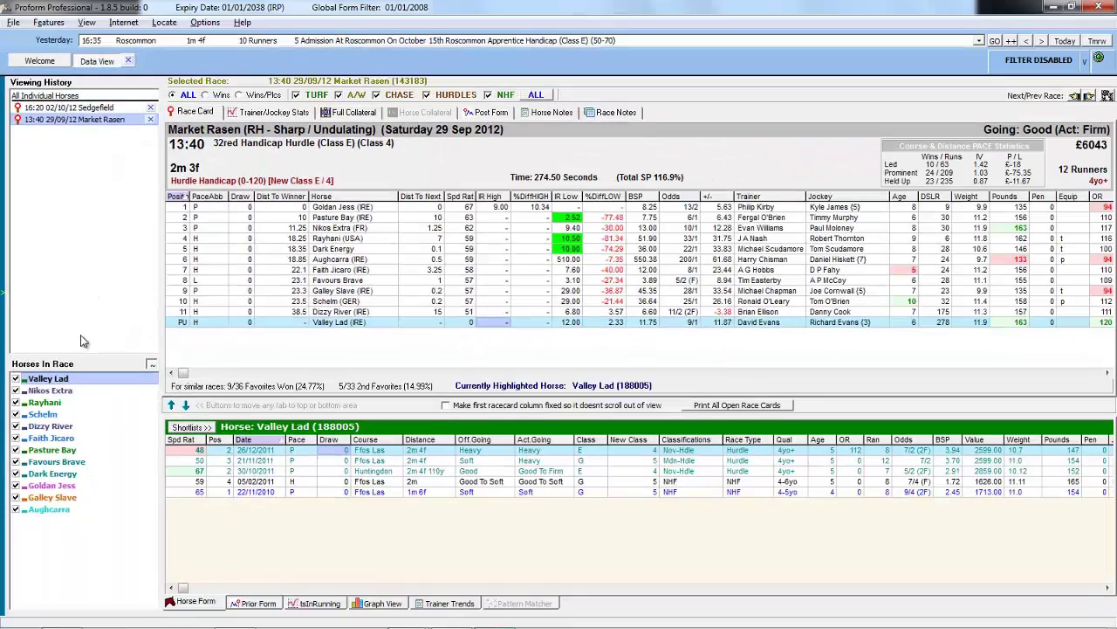
{"action": "left_click_drag", "start_coordinate": [81, 356], "coordinate": [86, 301]}
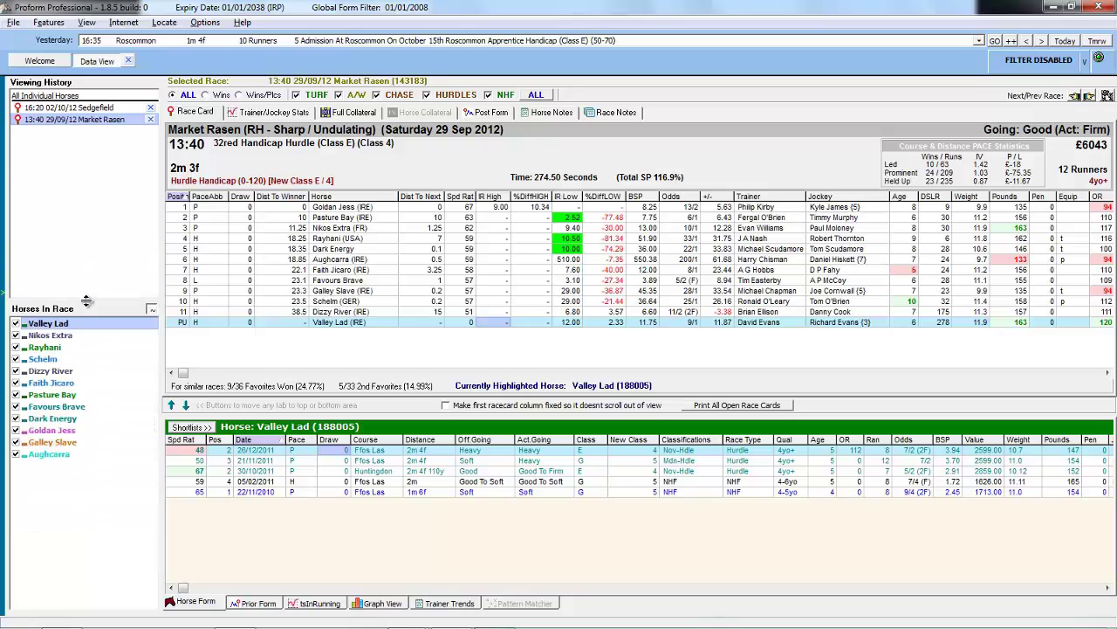
Step: Go back to the 16:20 Sedgefield card and open Goldan Jess's form and lookup menu
{"action": "left_click", "coordinate": [98, 107]}
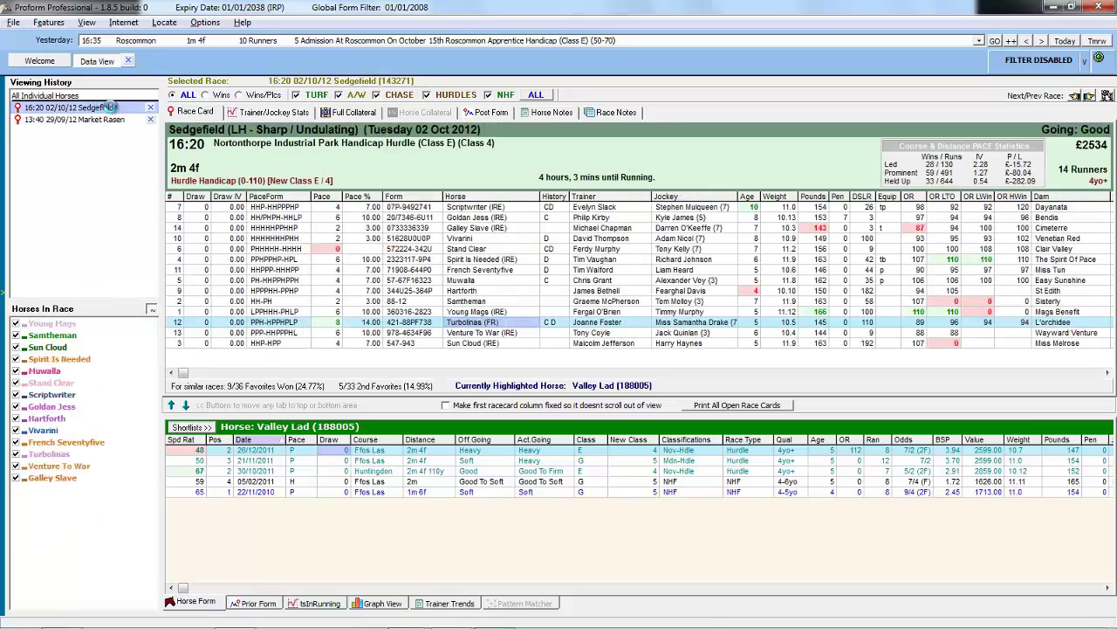
{"action": "left_click", "coordinate": [470, 218]}
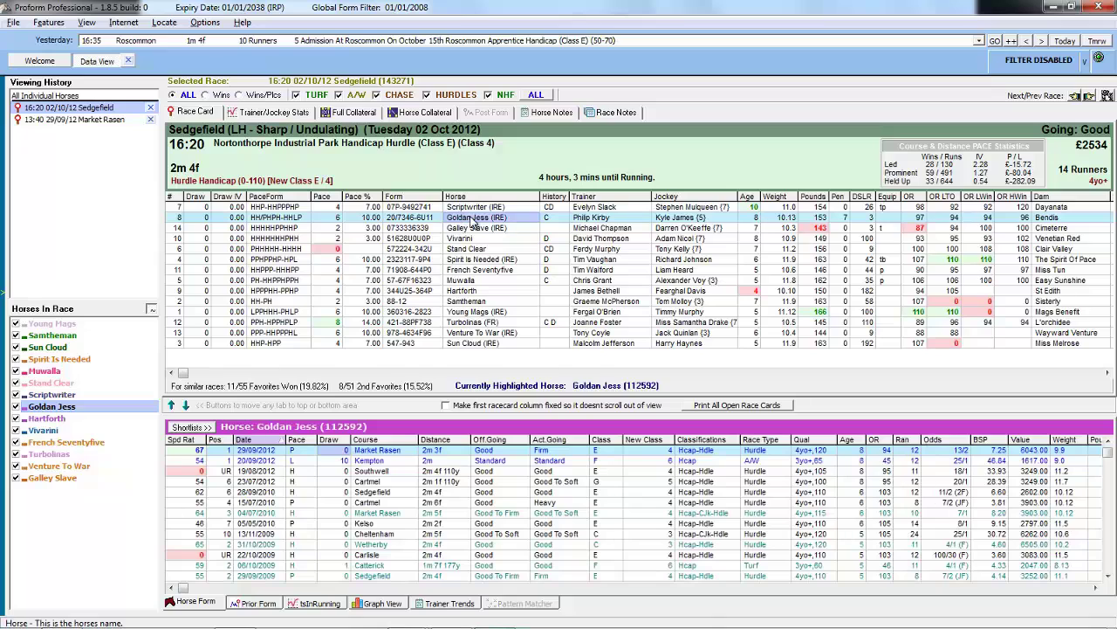
{"action": "right_click", "coordinate": [471, 219]}
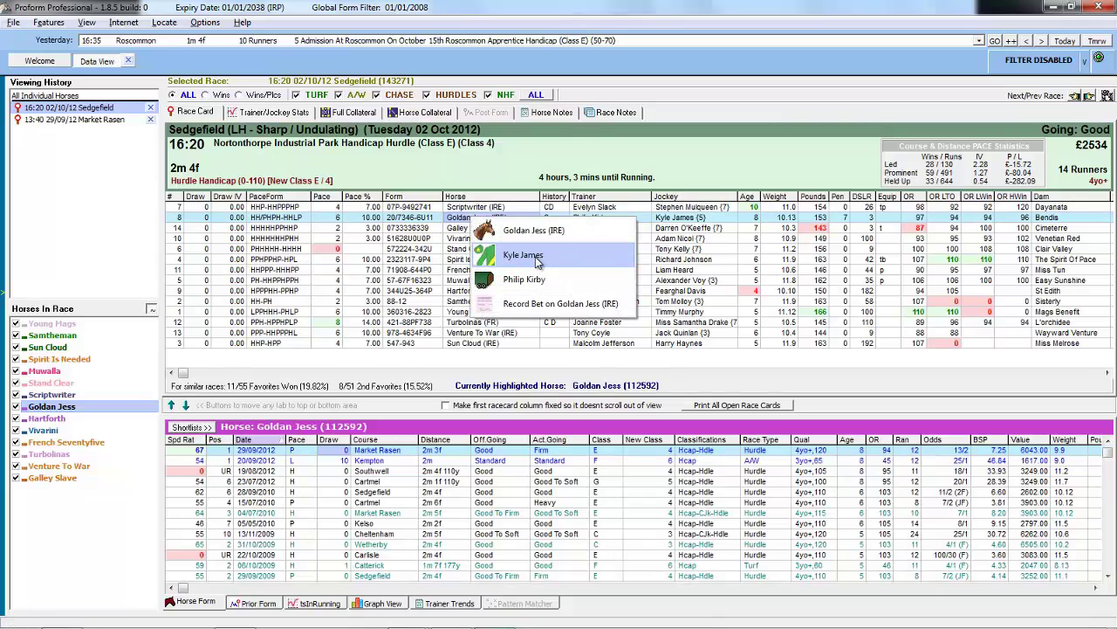
Step: Check Goldan Jess's jockey record (19 rides, 1 win, +7.00 P/L) by month/year, then return to Data View
{"action": "left_click", "coordinate": [539, 258]}
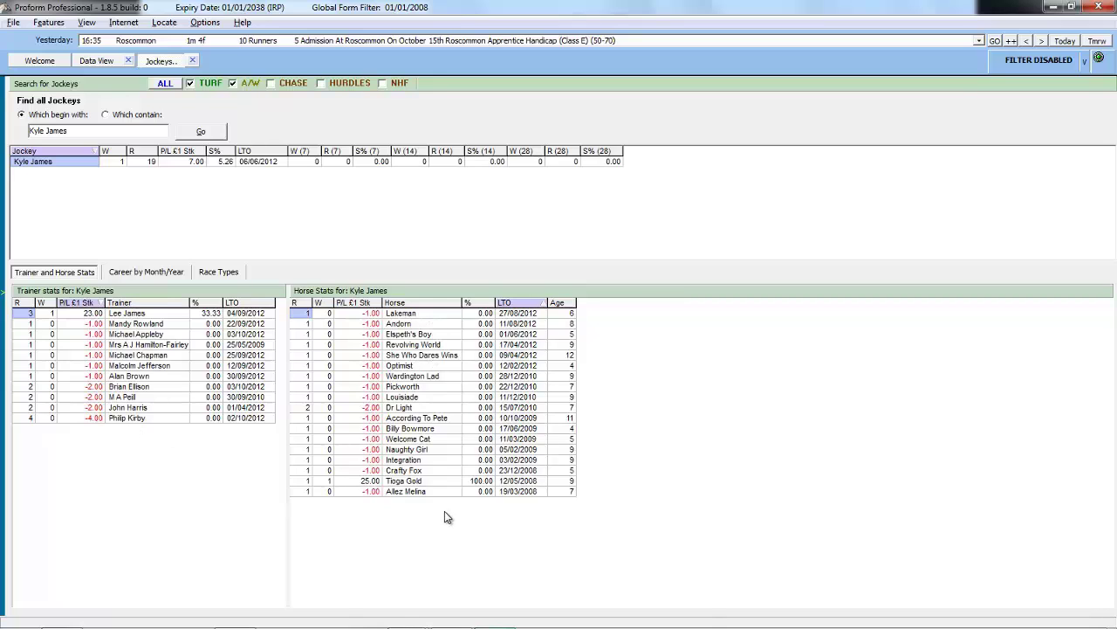
{"action": "left_click", "coordinate": [129, 271]}
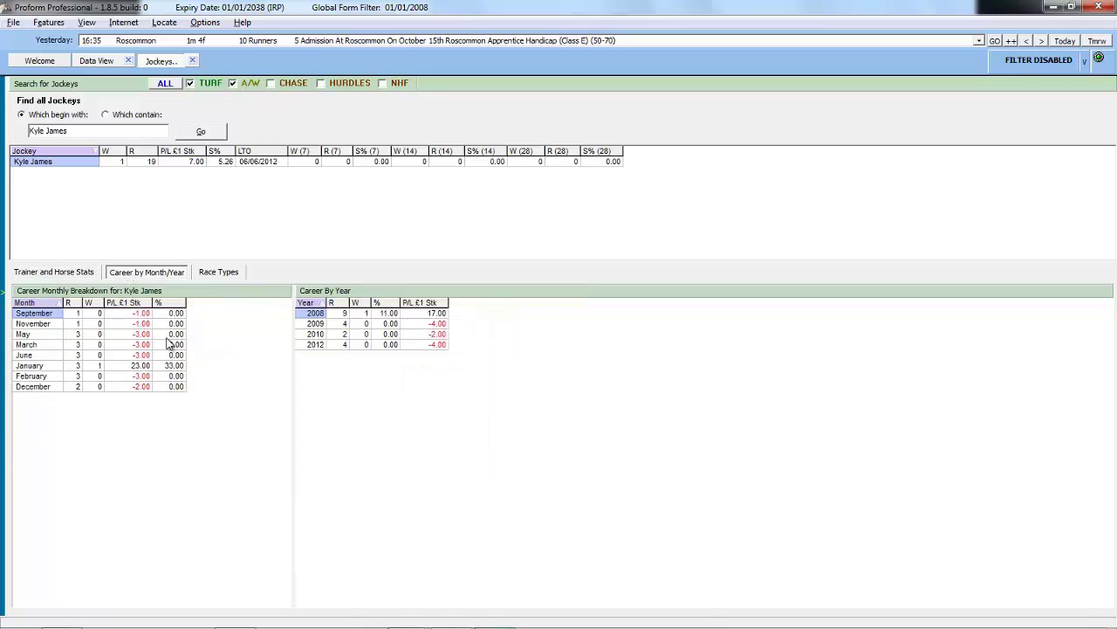
{"action": "left_click", "coordinate": [69, 274]}
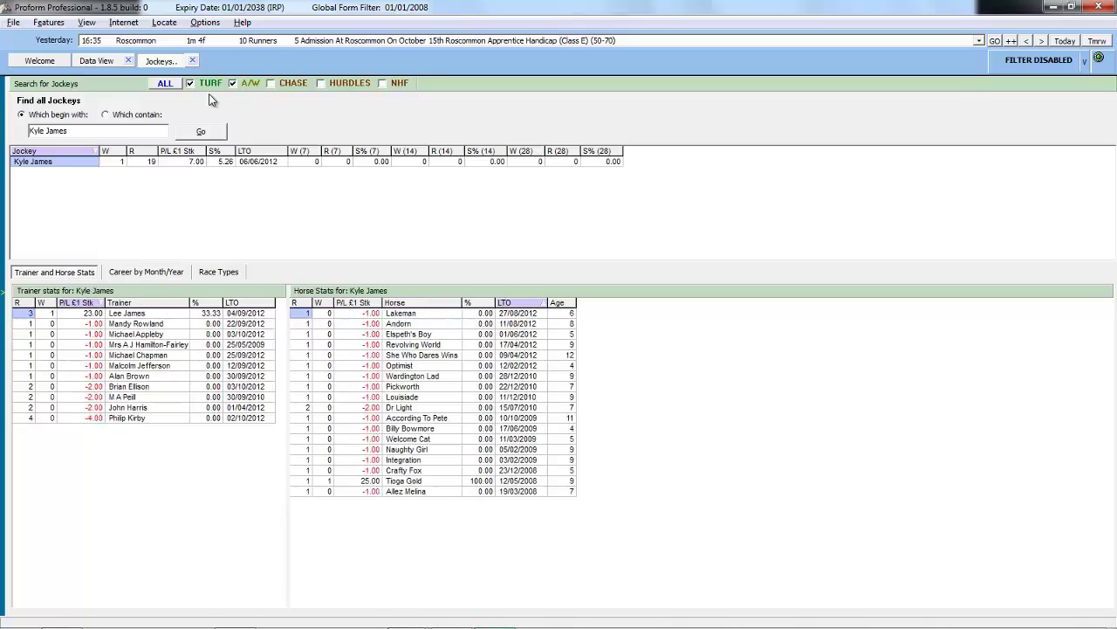
{"action": "left_click", "coordinate": [97, 63]}
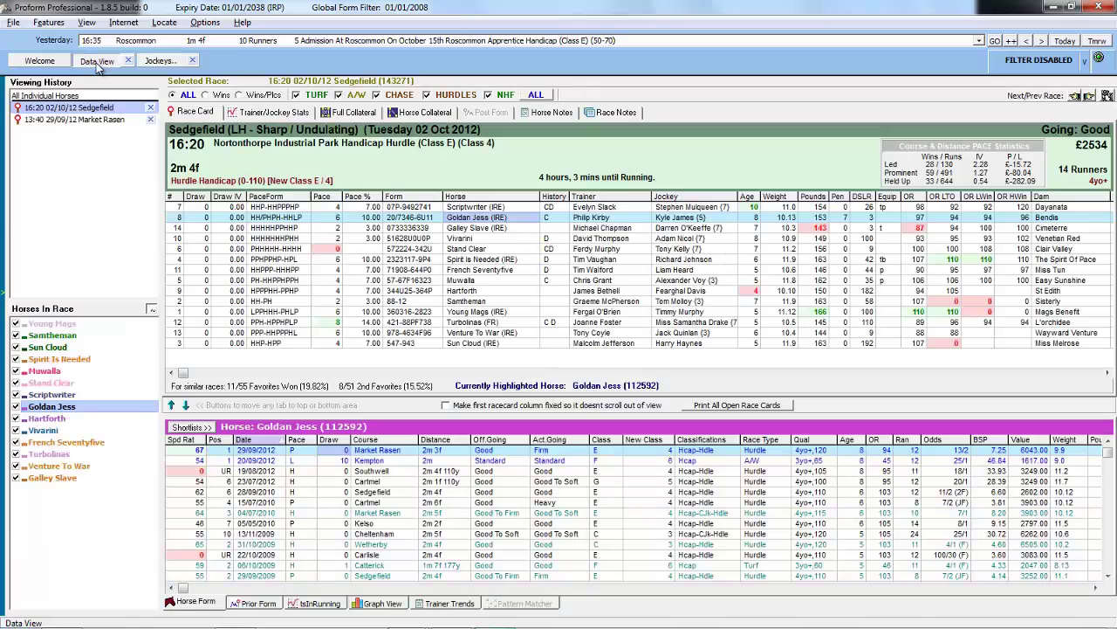
Step: Rank Goldan Jess's trainer's jockeys by wins and open the jockey with 5 wins from 49 rides
{"action": "right_click", "coordinate": [512, 222]}
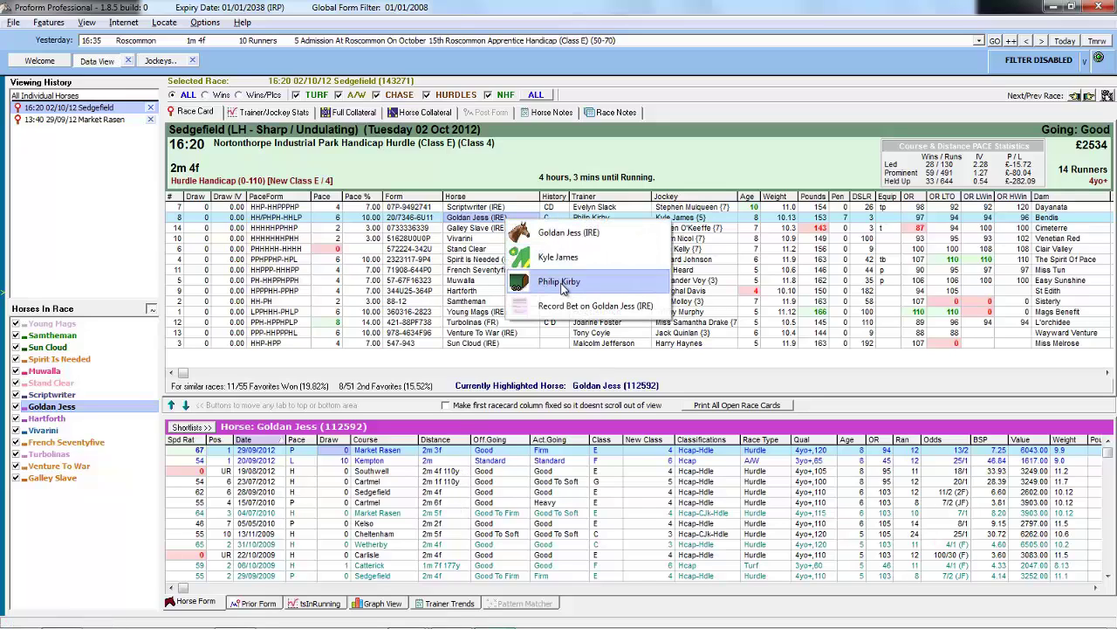
{"action": "left_click", "coordinate": [562, 282]}
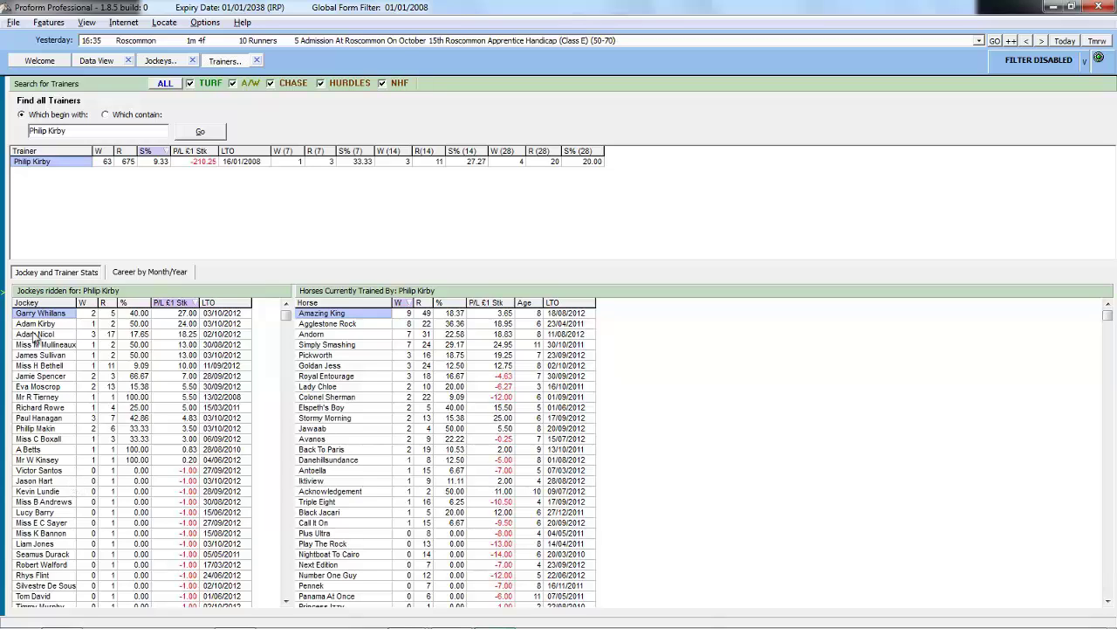
{"action": "left_click", "coordinate": [132, 303]}
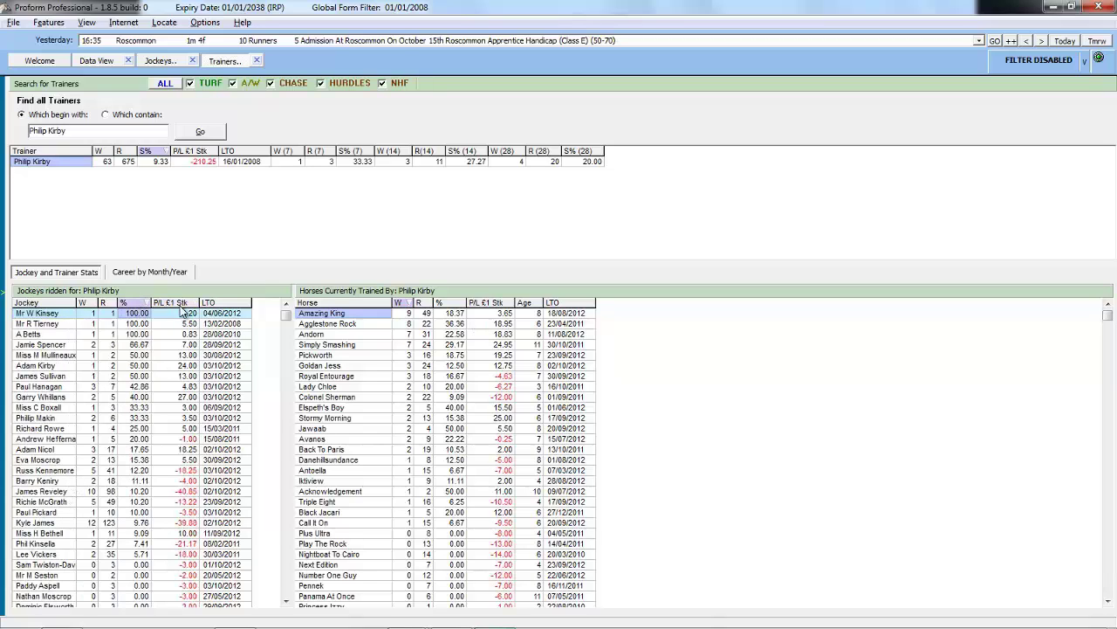
{"action": "left_click", "coordinate": [169, 303]}
{"action": "left_click", "coordinate": [87, 303]}
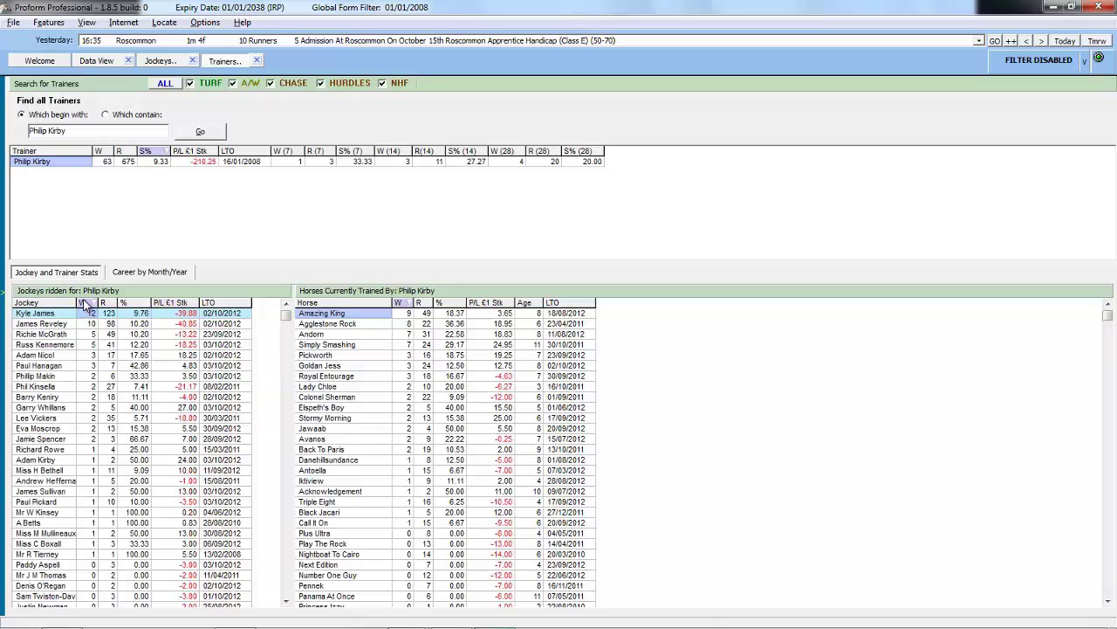
{"action": "left_click", "coordinate": [85, 303]}
{"action": "left_click", "coordinate": [85, 303]}
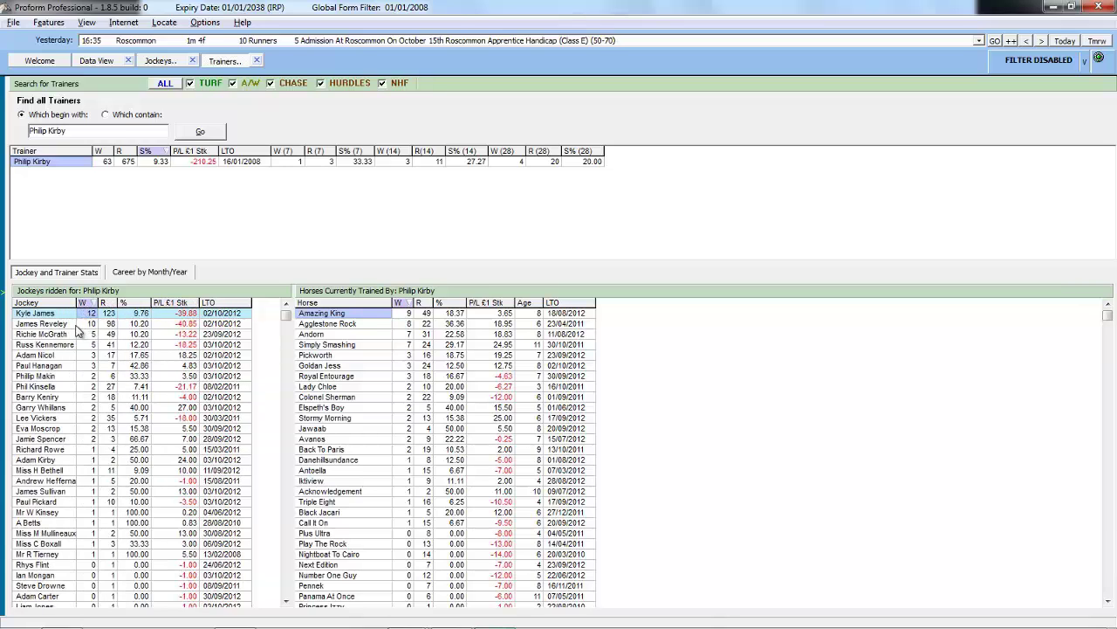
{"action": "left_click", "coordinate": [42, 337]}
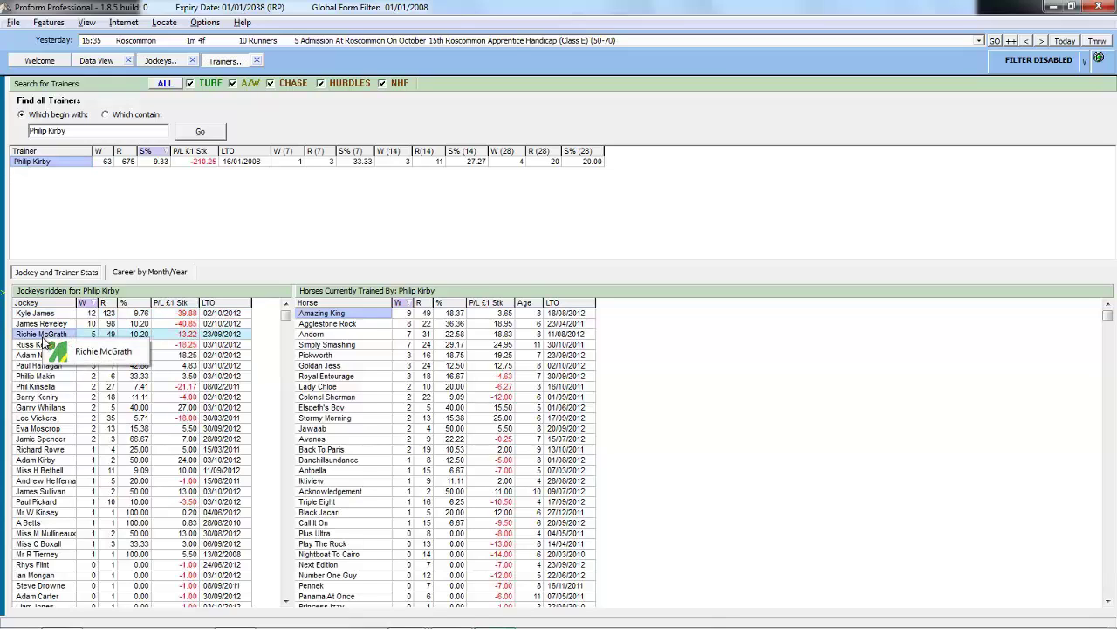
{"action": "double_click", "coordinate": [99, 353]}
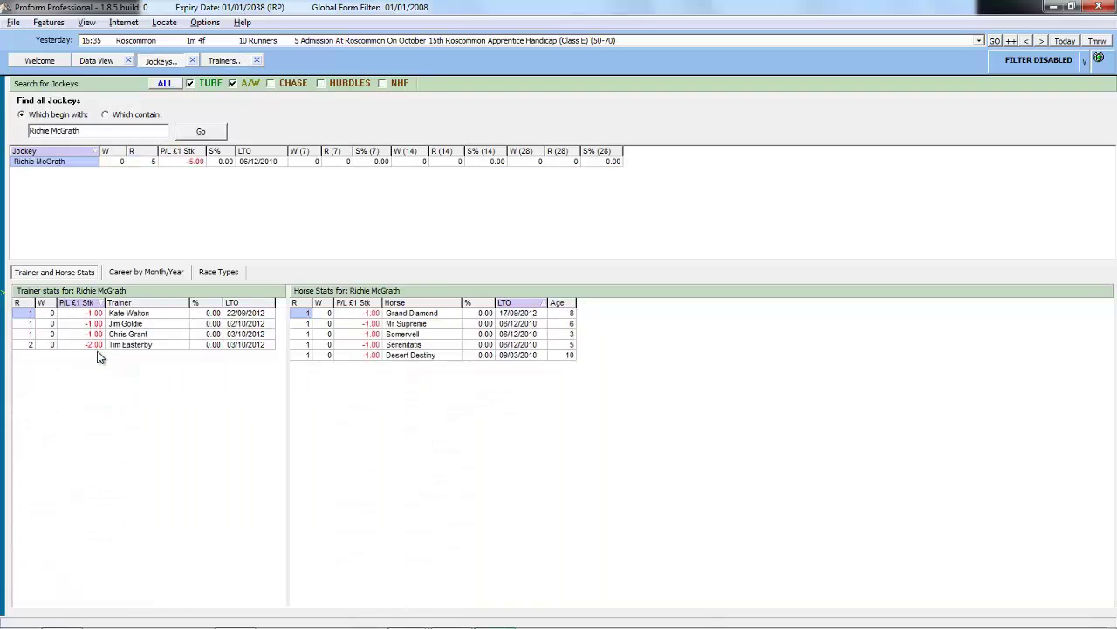
Step: Open Somervell's past form in Data View, then bring back the 16:20 Sedgefield card
{"action": "left_click", "coordinate": [425, 335]}
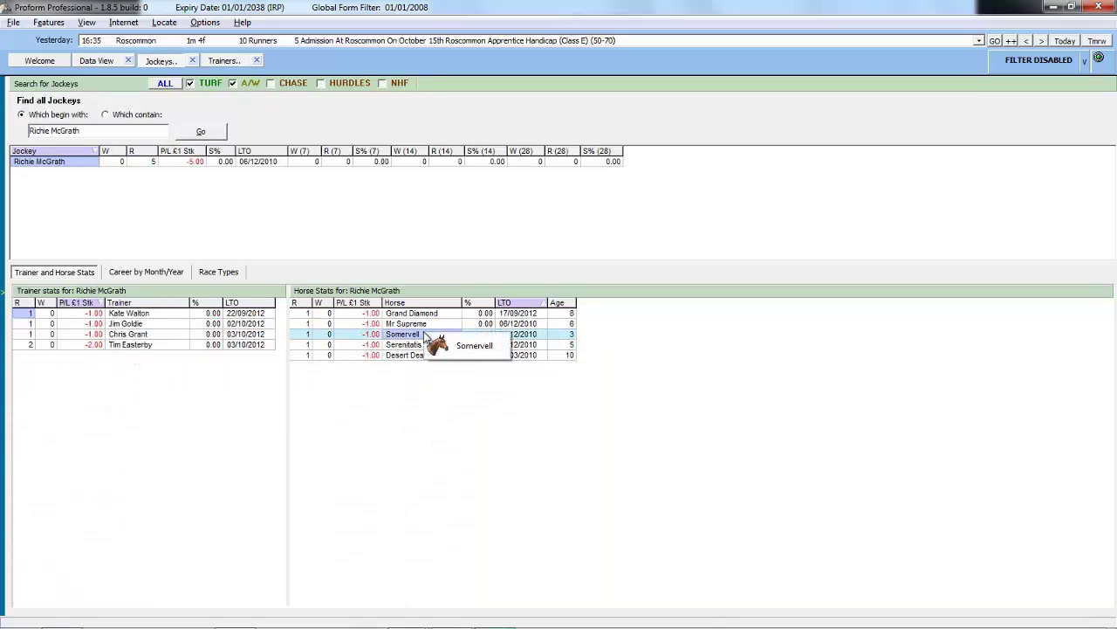
{"action": "left_click", "coordinate": [474, 348]}
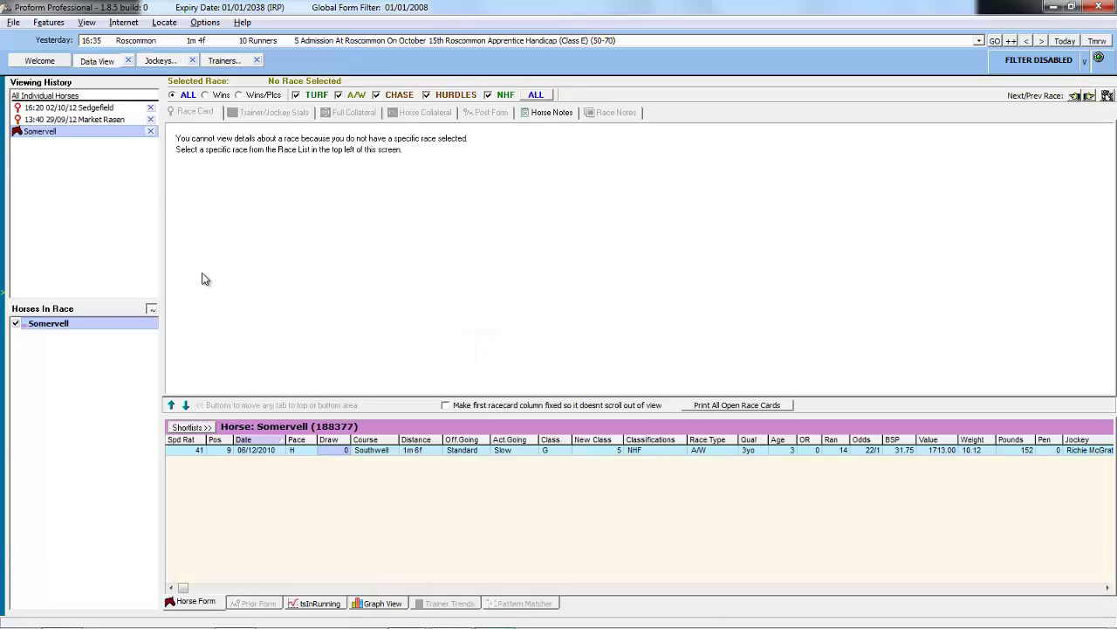
{"action": "left_click", "coordinate": [92, 107]}
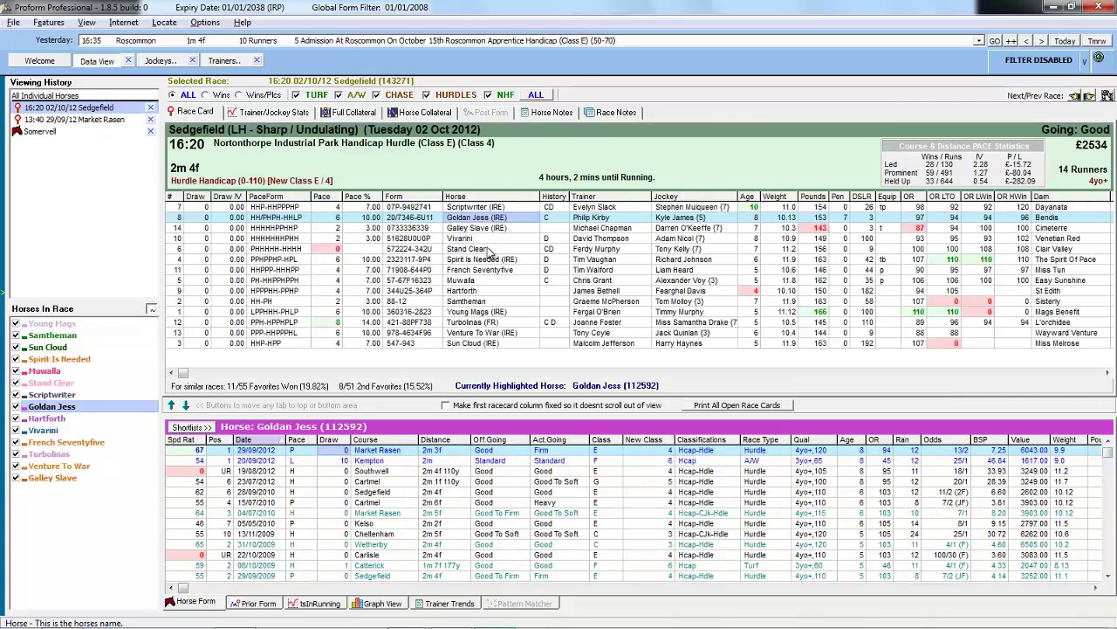
Step: Open Galley Slave's 06/09/2012 Sedgefield race, view Callisto Moon's form, then return to the 16:20 card
{"action": "left_click", "coordinate": [486, 227]}
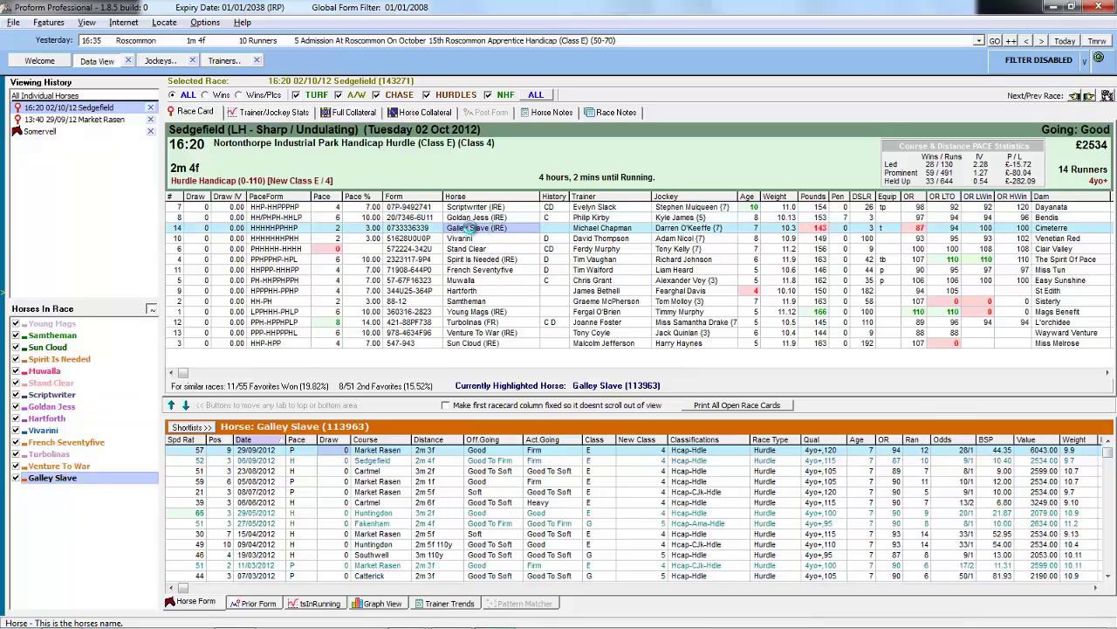
{"action": "right_click", "coordinate": [472, 230]}
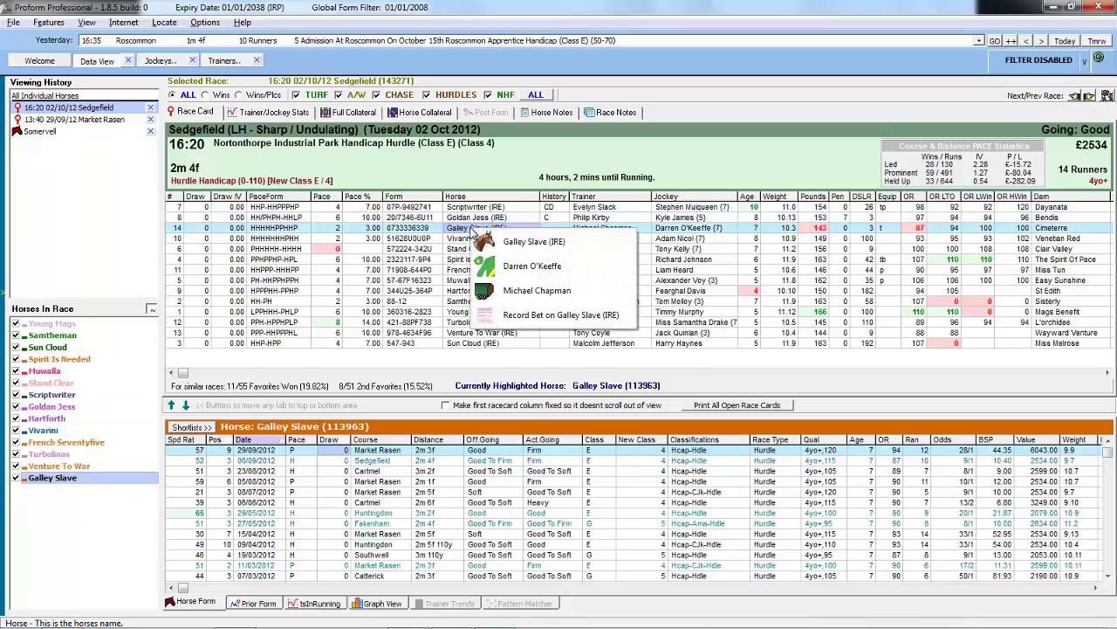
{"action": "left_click", "coordinate": [254, 466]}
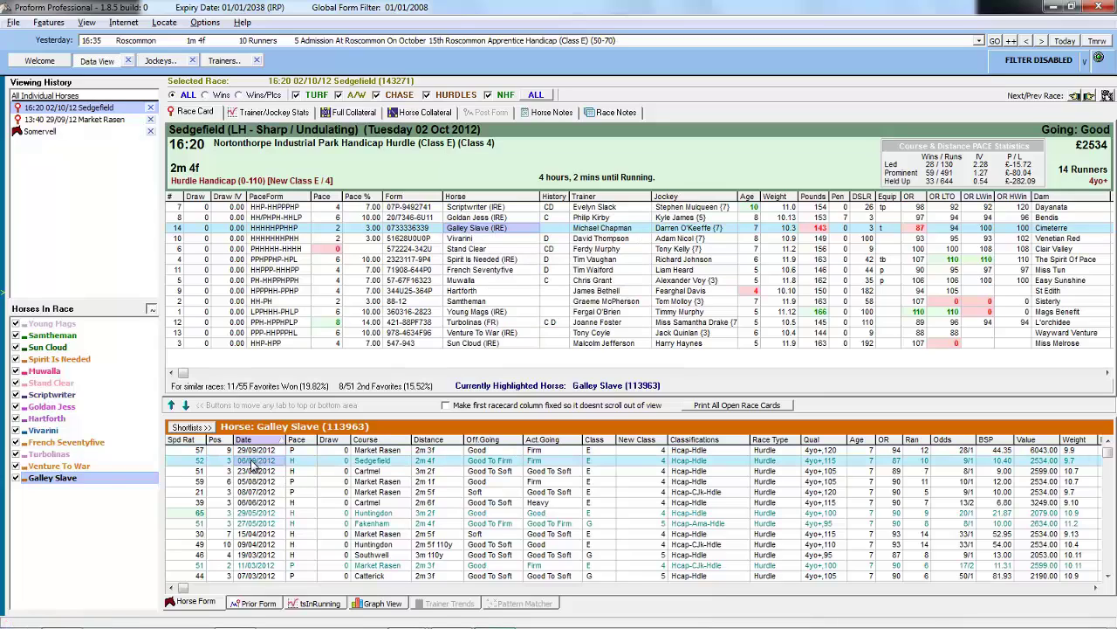
{"action": "right_click", "coordinate": [254, 466]}
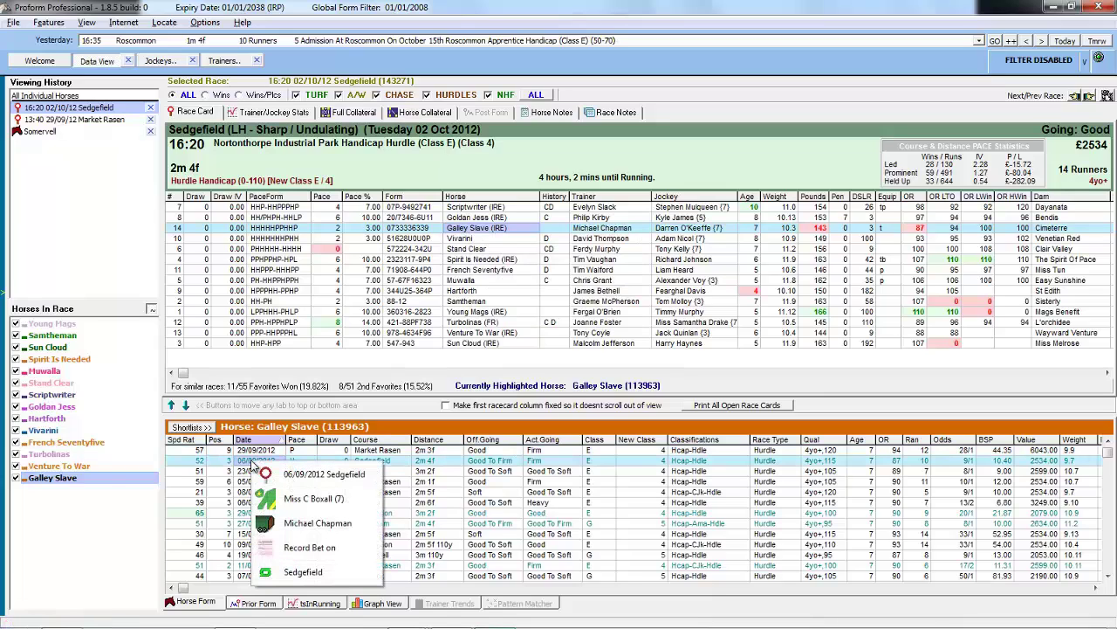
{"action": "left_click", "coordinate": [324, 474]}
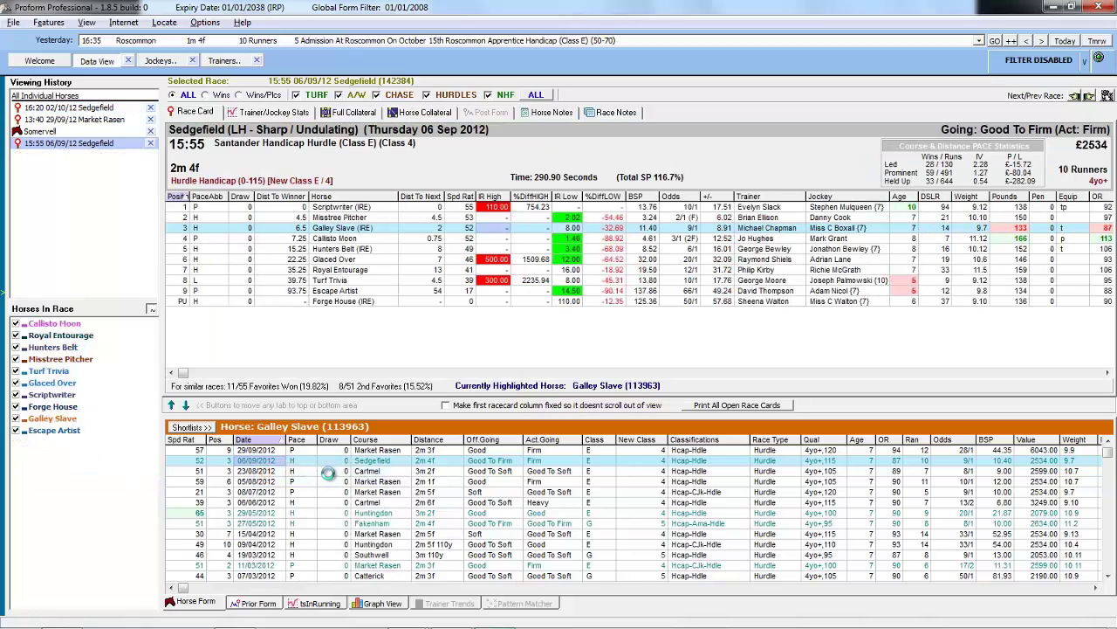
{"action": "left_click", "coordinate": [54, 323]}
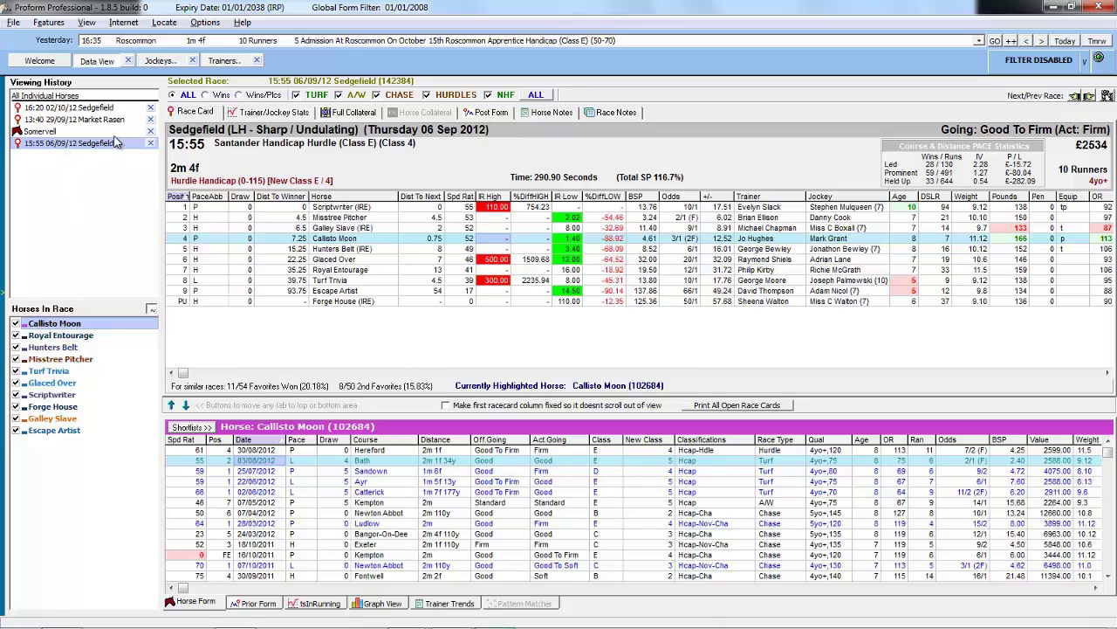
{"action": "left_click", "coordinate": [75, 108]}
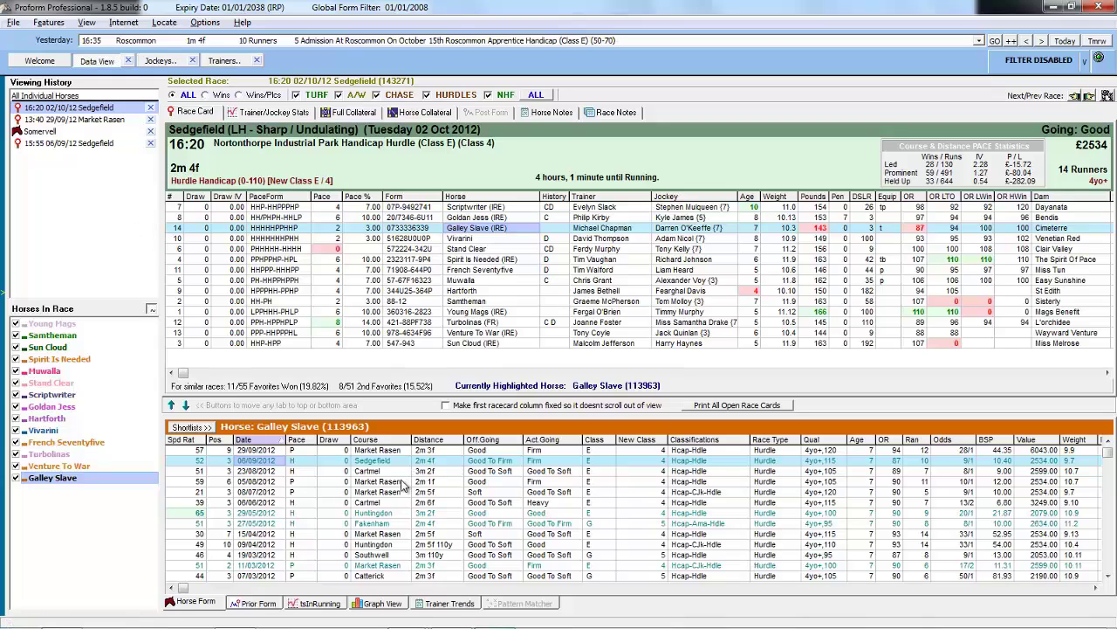
Step: Show past form for Spirit Is Needed, Stand Clear and finally Hartforth
{"action": "left_click", "coordinate": [78, 359]}
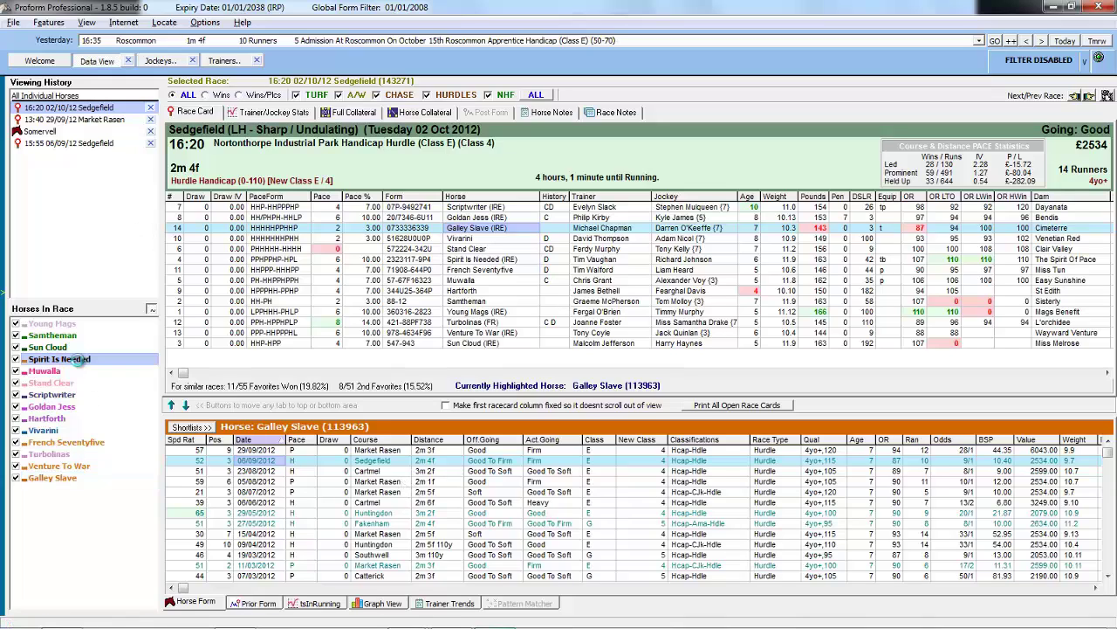
{"action": "left_click", "coordinate": [70, 385]}
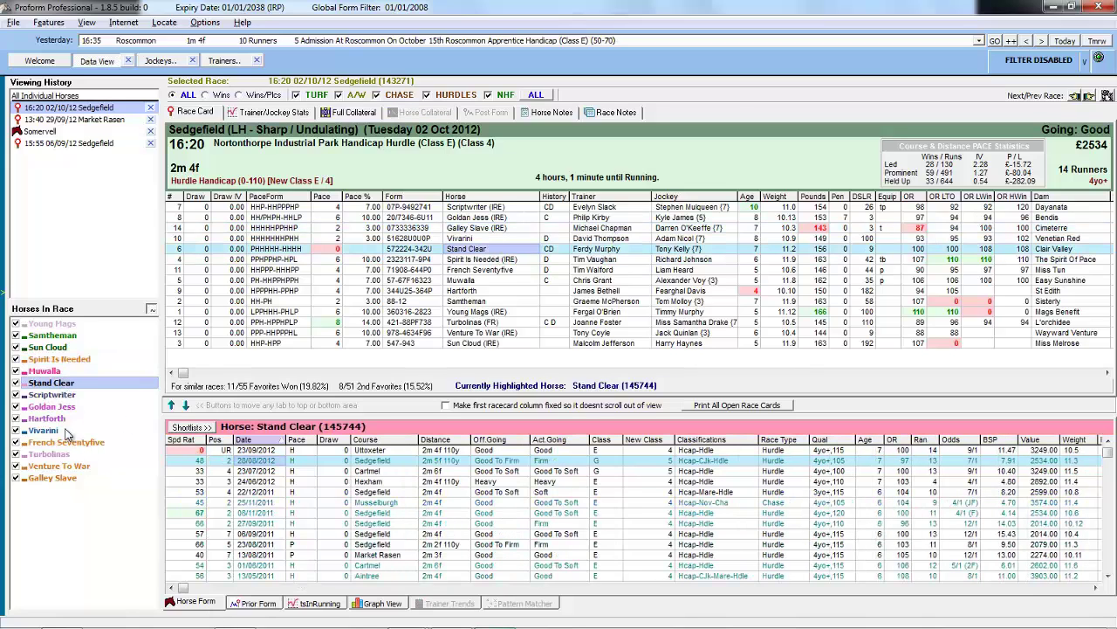
{"action": "left_click", "coordinate": [50, 421]}
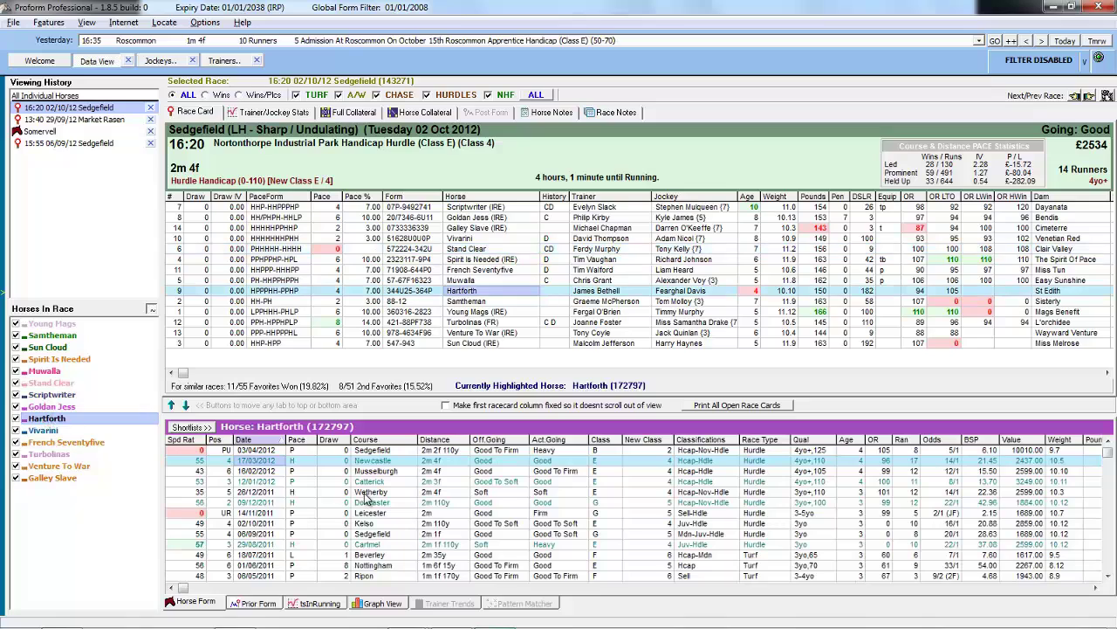